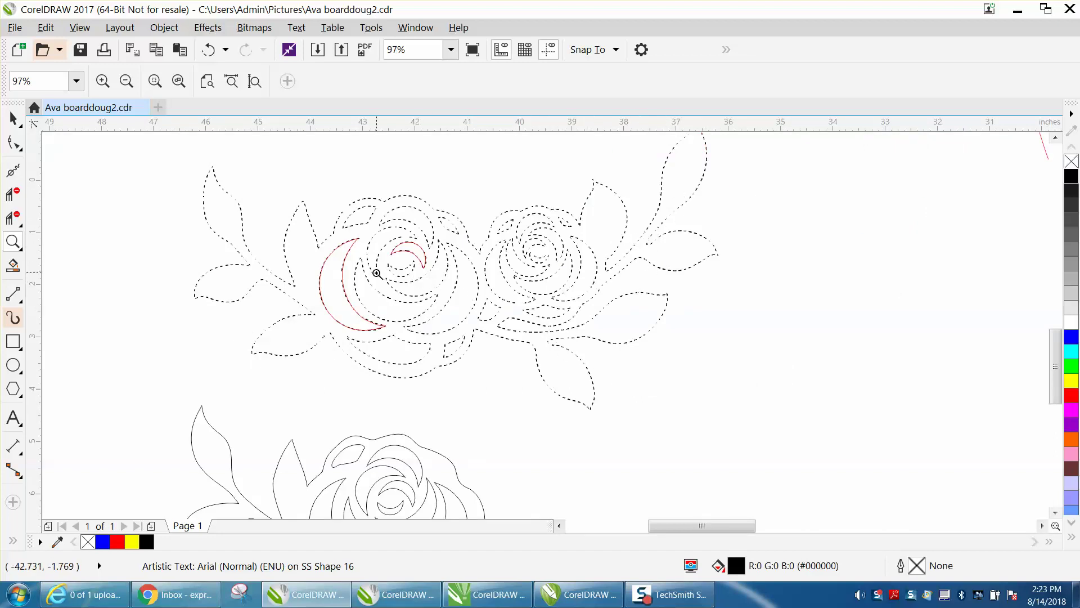
Create a horizontally mirrored copy of the single traced rose, directly to the right of the original
{"action": "scroll", "coordinate": [377, 274], "scroll_direction": "down", "scroll_amount": 3}
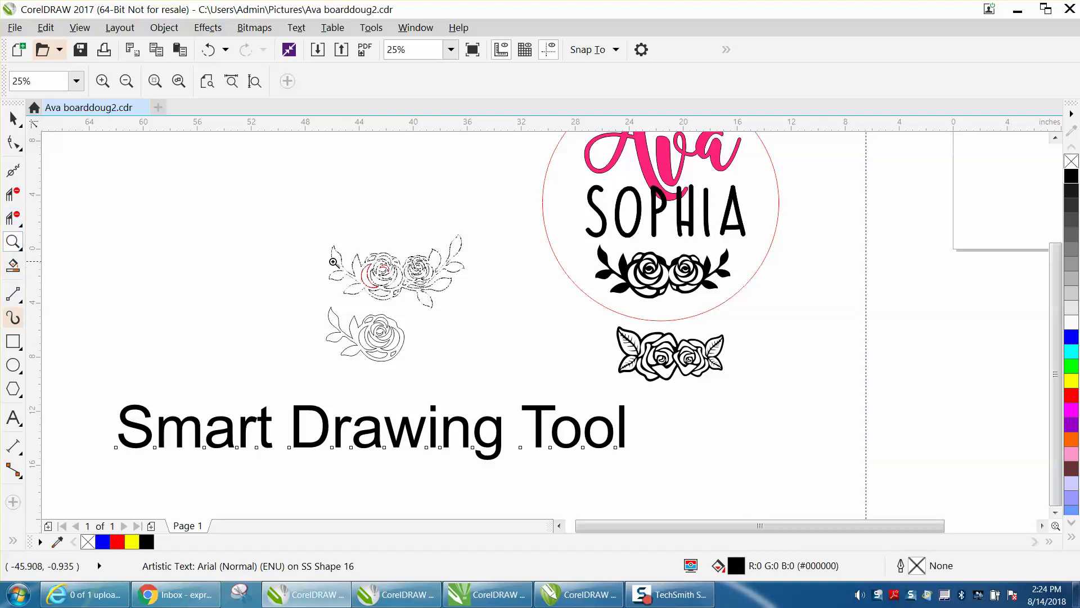
{"action": "left_click_drag", "start_coordinate": [357, 309], "coordinate": [545, 383]}
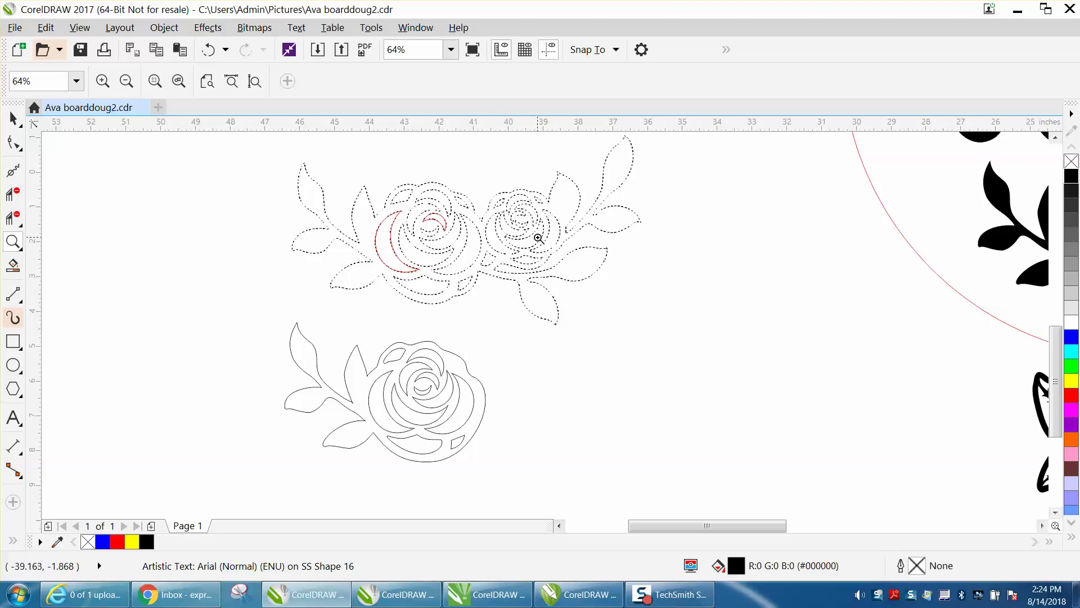
{"action": "left_click", "coordinate": [13, 118]}
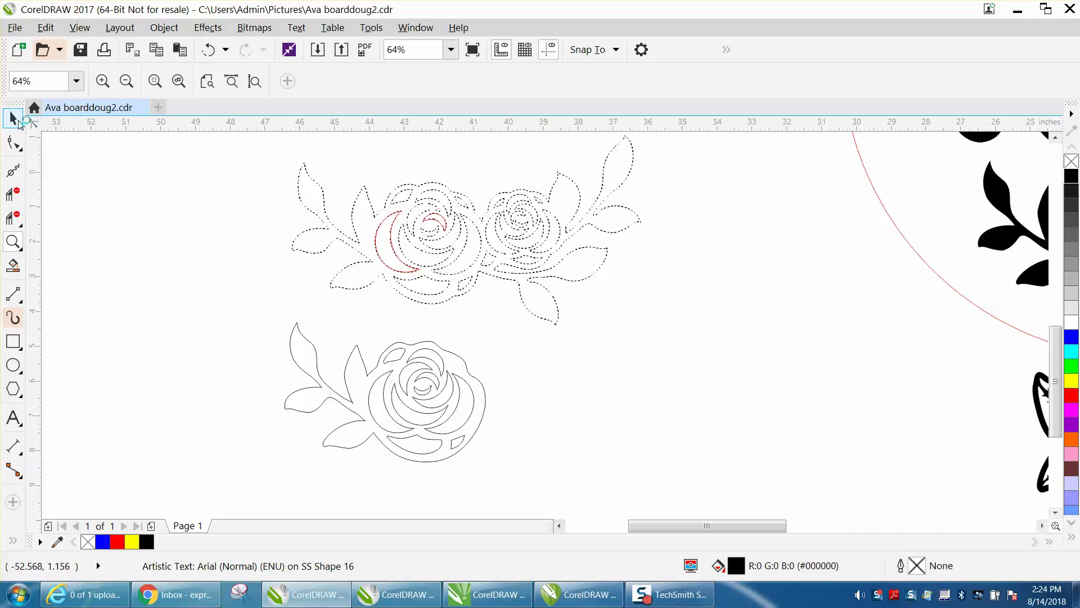
{"action": "left_click", "coordinate": [404, 359]}
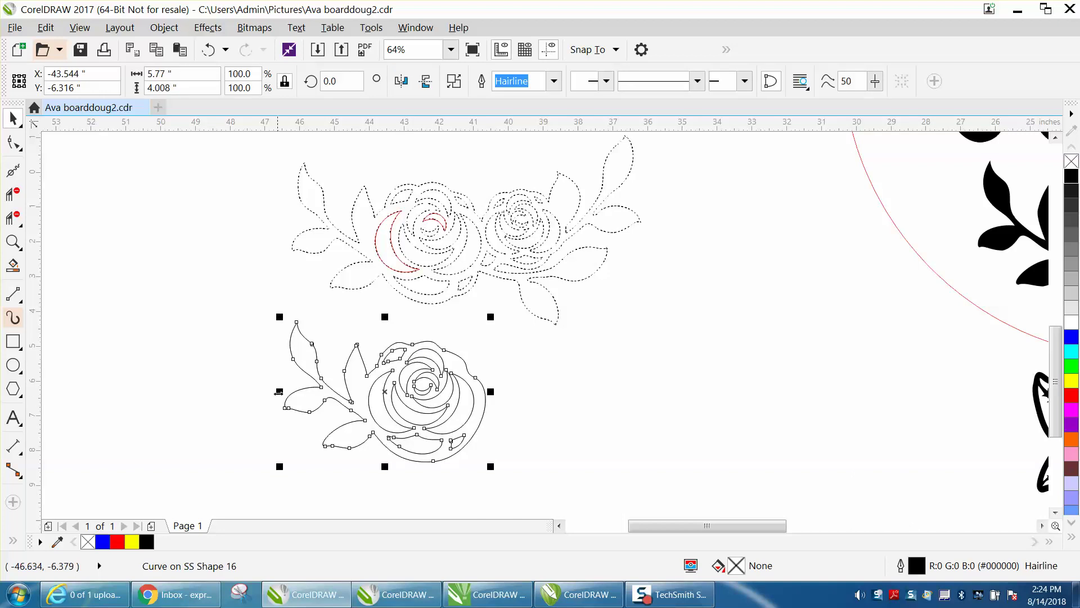
{"action": "left_click_drag", "start_coordinate": [279, 390], "coordinate": [691, 391]}
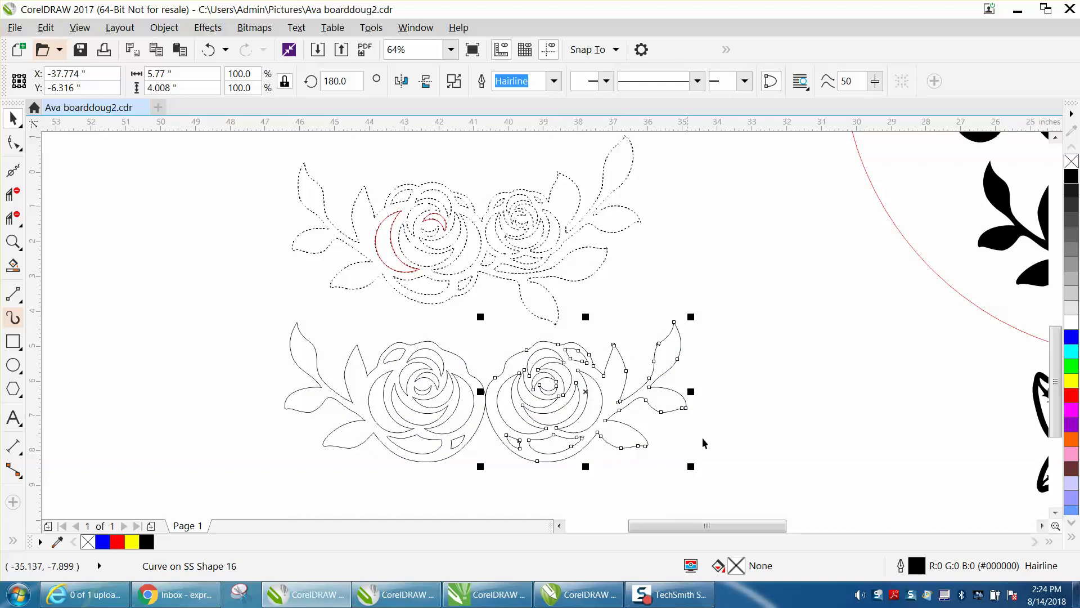
Set the nudge distance to 0.25 inches and nudge the mirrored rose 0.5 inches left so it overlaps the original
{"action": "left_click", "coordinate": [767, 424]}
{"action": "left_click", "coordinate": [523, 81]}
{"action": "type", "text": ".25"}
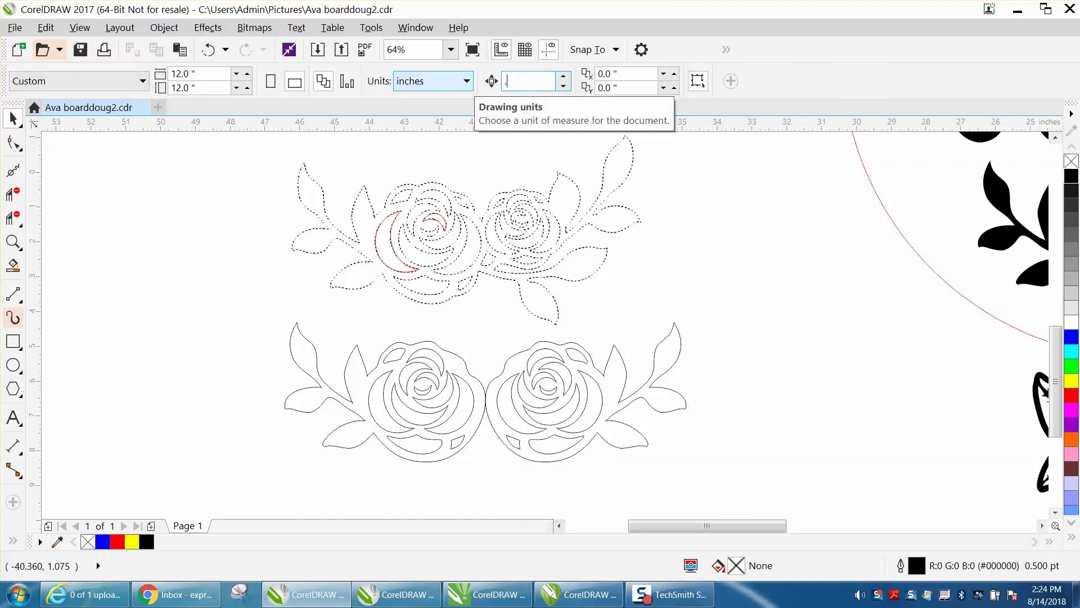
{"action": "left_click", "coordinate": [619, 352]}
{"action": "key", "text": "Left"}
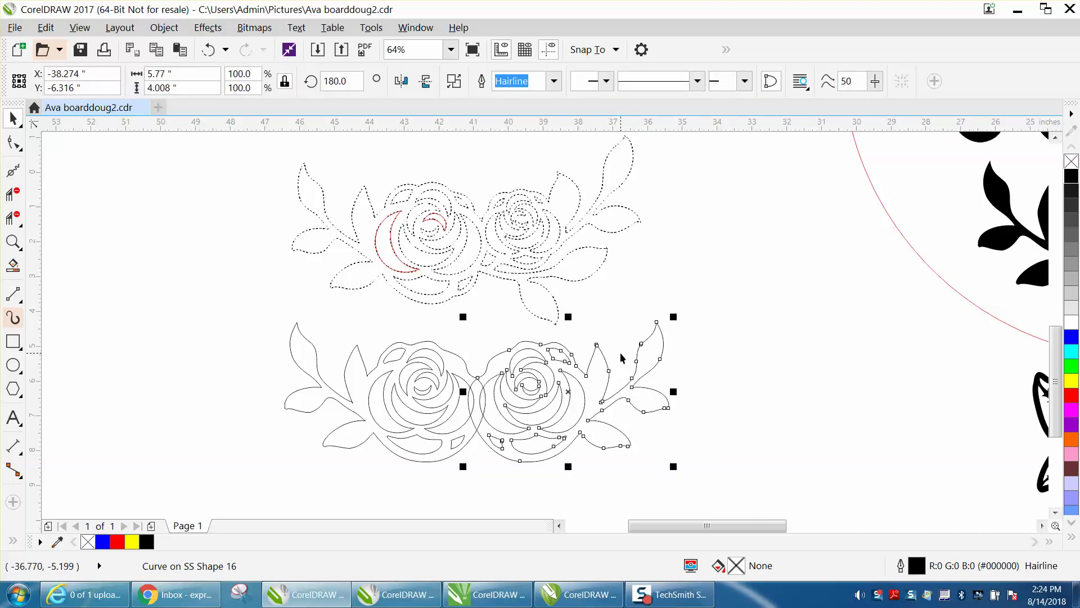
Scale the mirrored rose to about 74.4%, rotate it about 9° clockwise and position it slightly overlapping the large rose
{"action": "left_click_drag", "start_coordinate": [674, 316], "coordinate": [622, 350]}
{"action": "left_click_drag", "start_coordinate": [541, 411], "coordinate": [551, 395]}
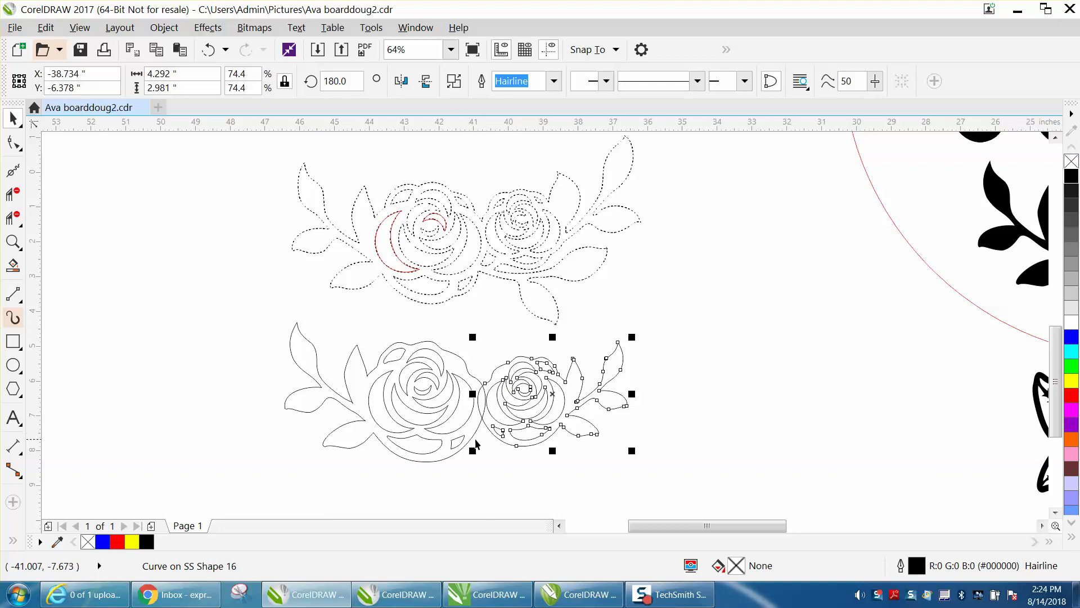
{"action": "left_click", "coordinate": [560, 410]}
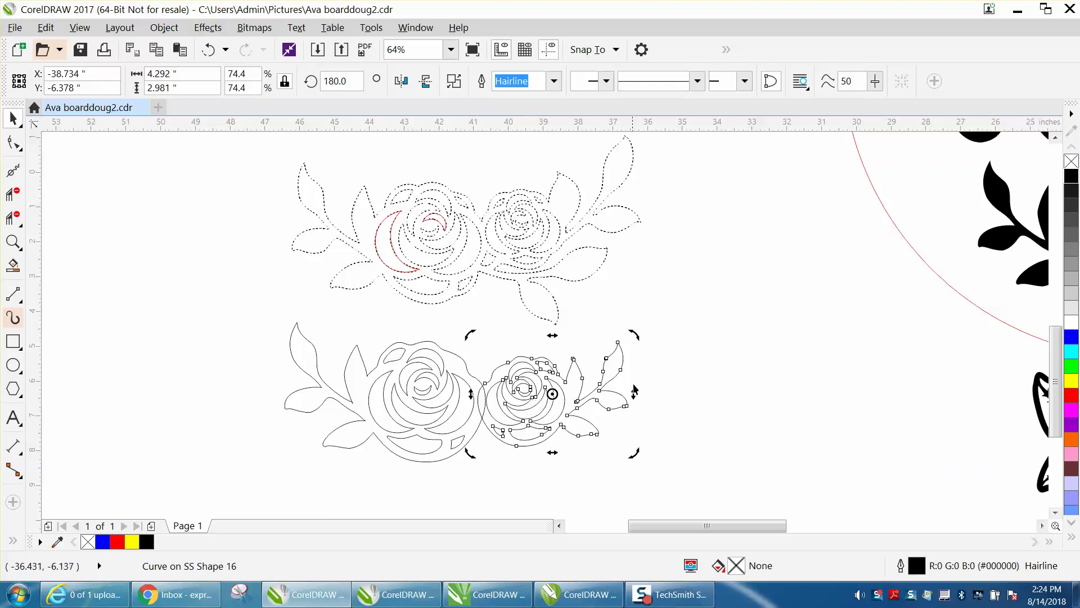
{"action": "left_click_drag", "start_coordinate": [636, 338], "coordinate": [639, 348]}
{"action": "left_click", "coordinate": [551, 384]}
{"action": "left_click_drag", "start_coordinate": [551, 385], "coordinate": [577, 386]}
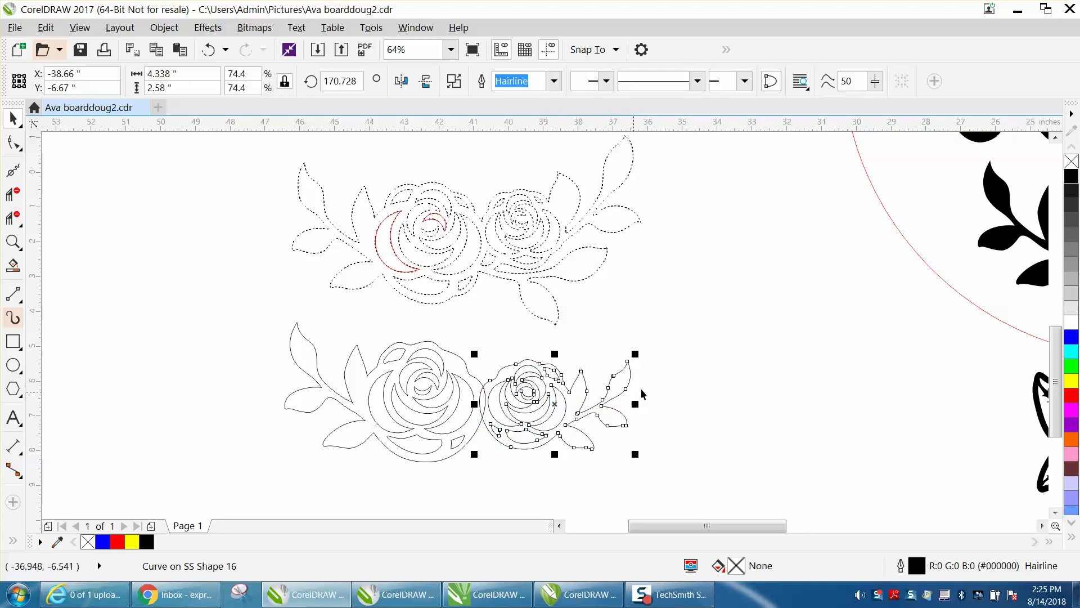
{"action": "left_click_drag", "start_coordinate": [545, 387], "coordinate": [544, 387]}
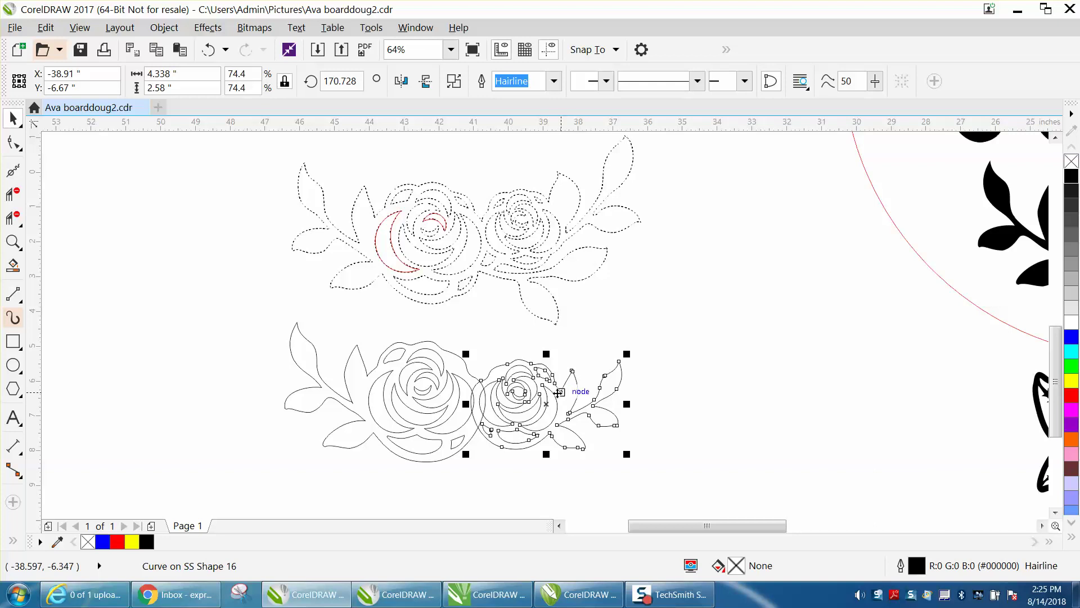
{"action": "key", "text": "Right"}
Set the nudge distance to 0.005 inches and nudge the small rose about 0.02 inches left and 0.005 inches up
{"action": "left_click", "coordinate": [616, 259]}
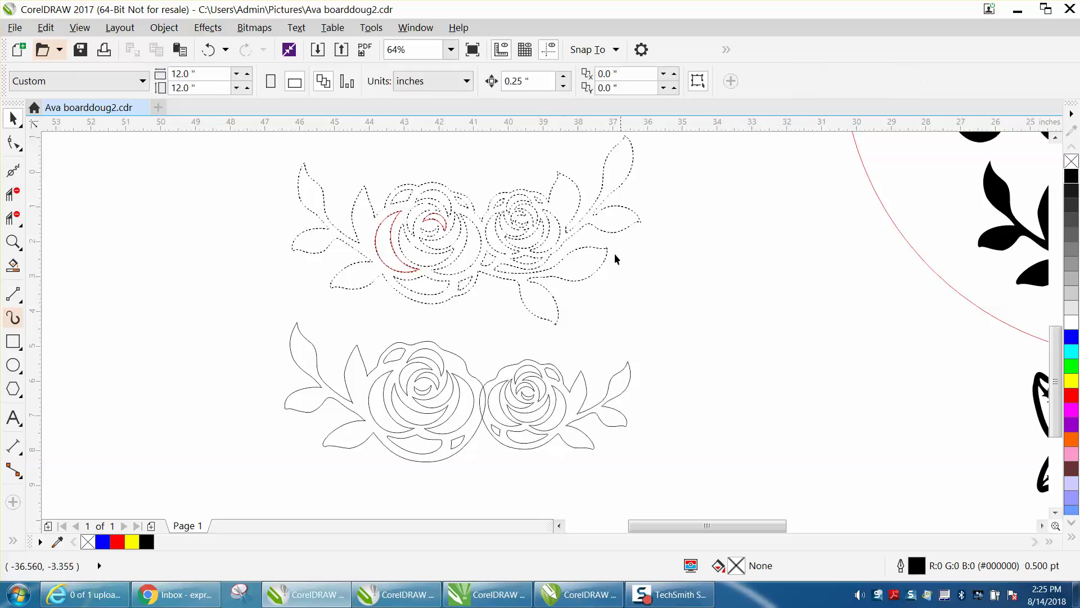
{"action": "left_click_drag", "start_coordinate": [535, 81], "coordinate": [505, 81]}
{"action": "key", "text": "BackSpace"}
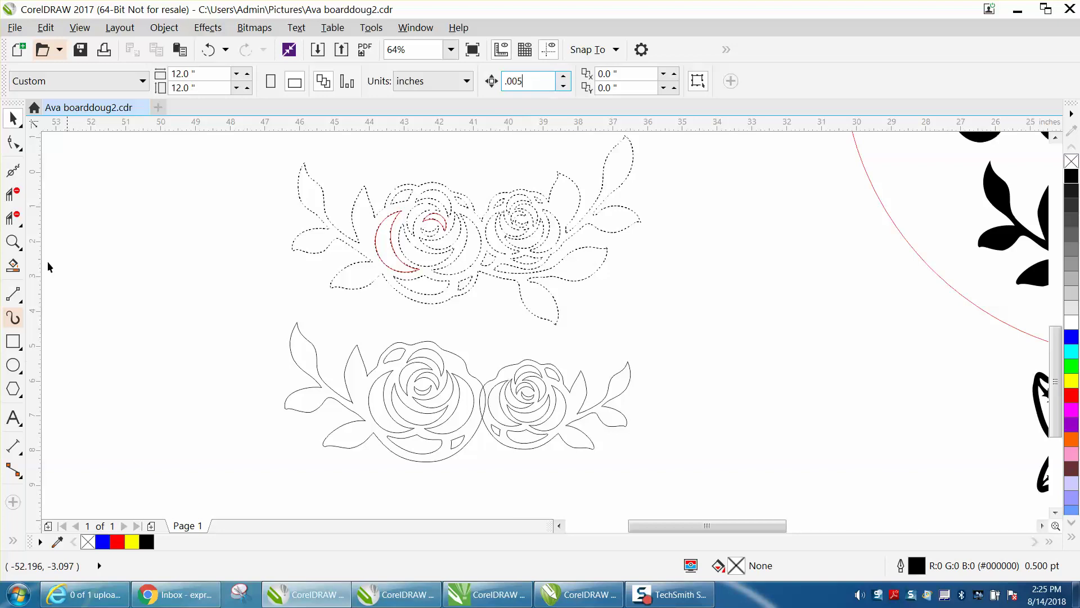
{"action": "left_click", "coordinate": [12, 240]}
{"action": "left_click_drag", "start_coordinate": [243, 289], "coordinate": [665, 514]}
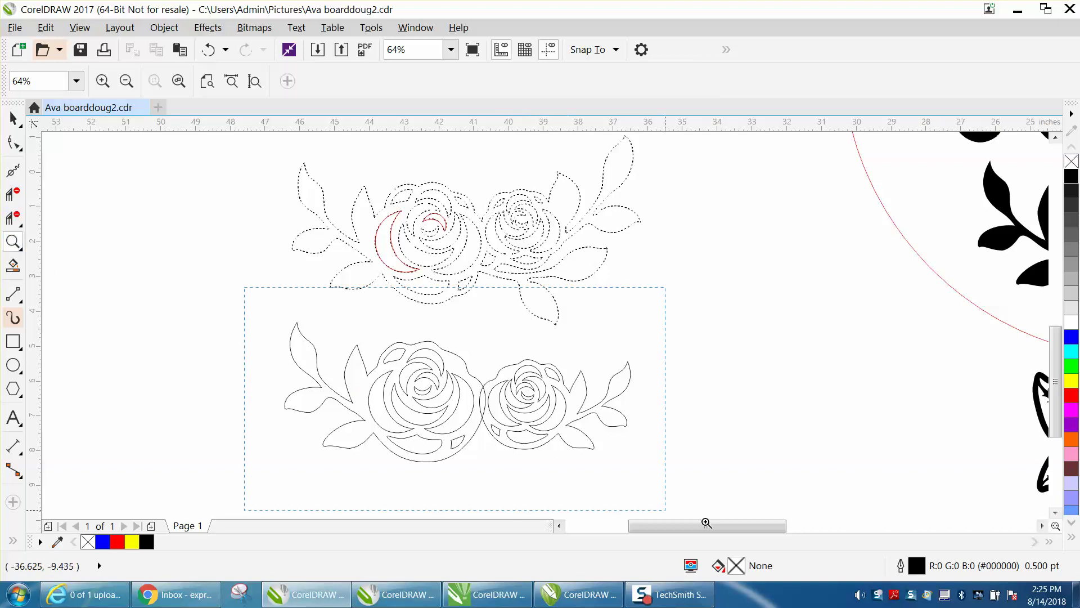
{"action": "left_click", "coordinate": [12, 118]}
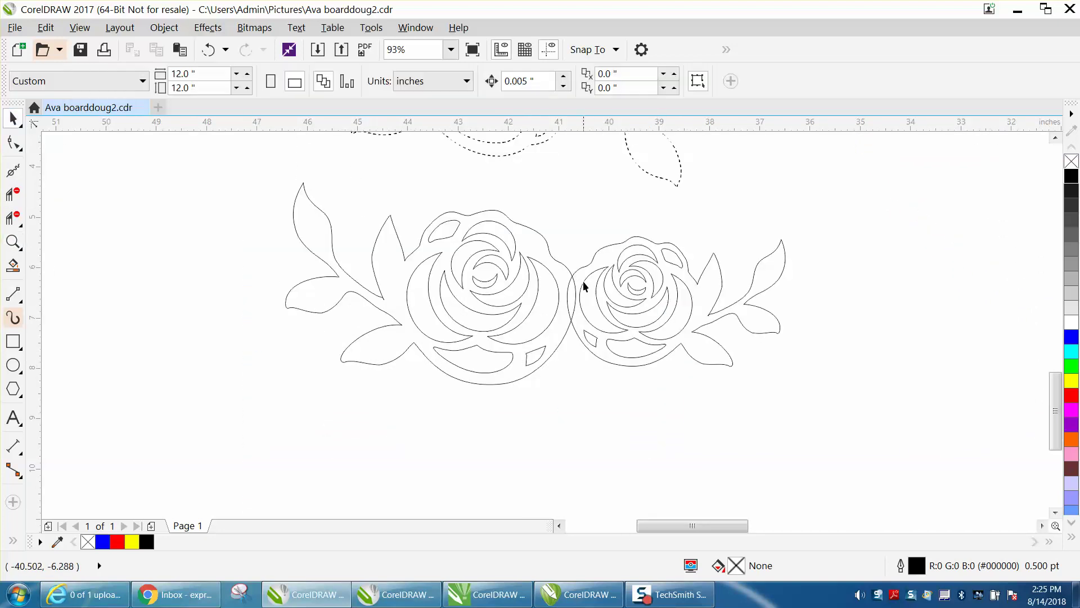
{"action": "left_click", "coordinate": [598, 278]}
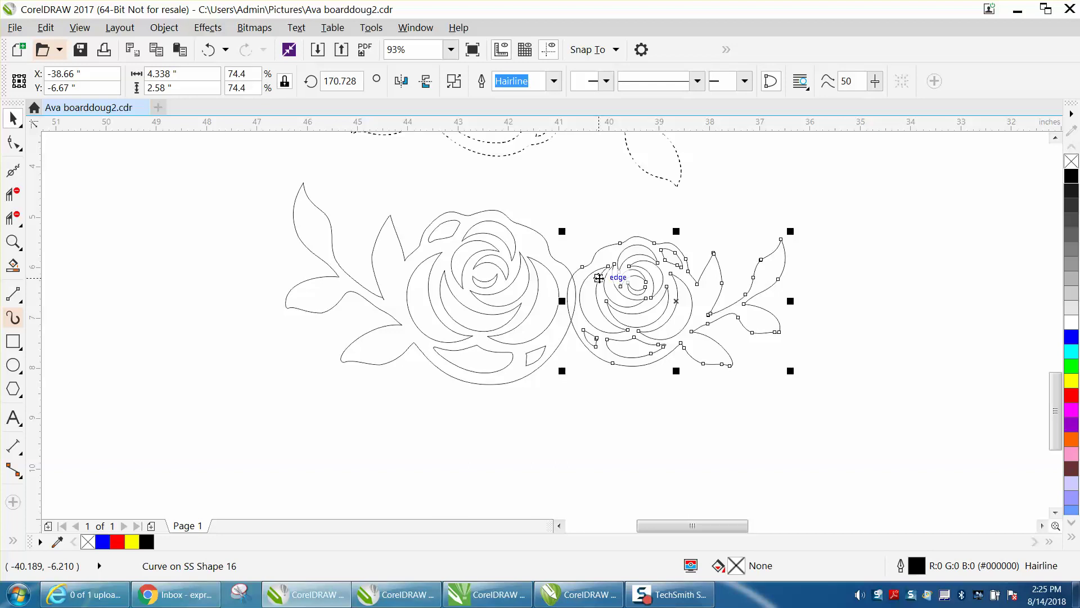
{"action": "left_click_drag", "start_coordinate": [599, 278], "coordinate": [600, 279]}
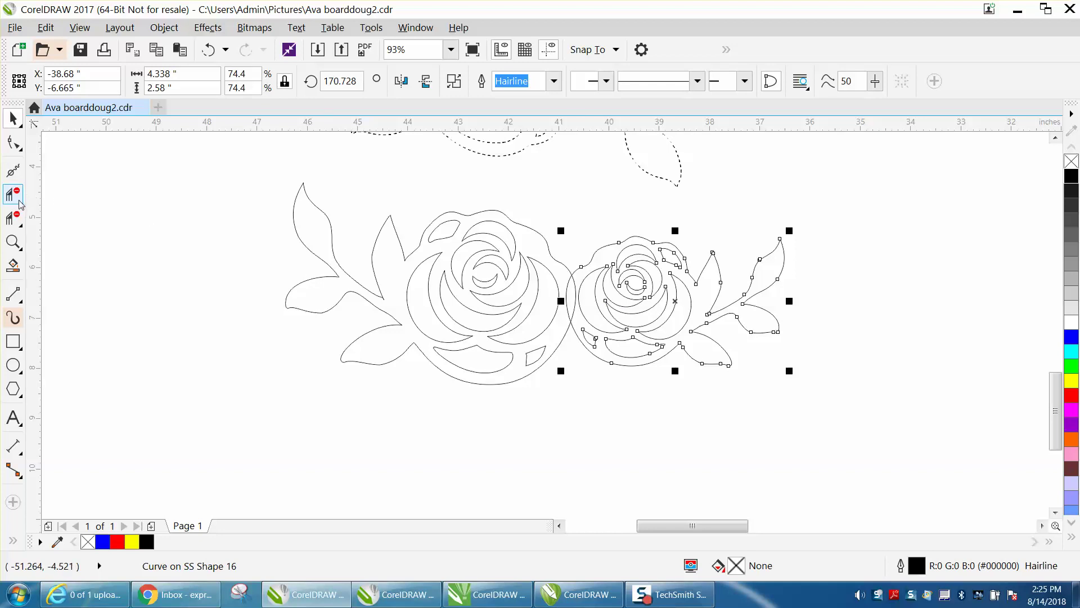
Remove the overlapping outline segments between the two roses with Virtual Segment Delete
{"action": "left_click", "coordinate": [22, 228]}
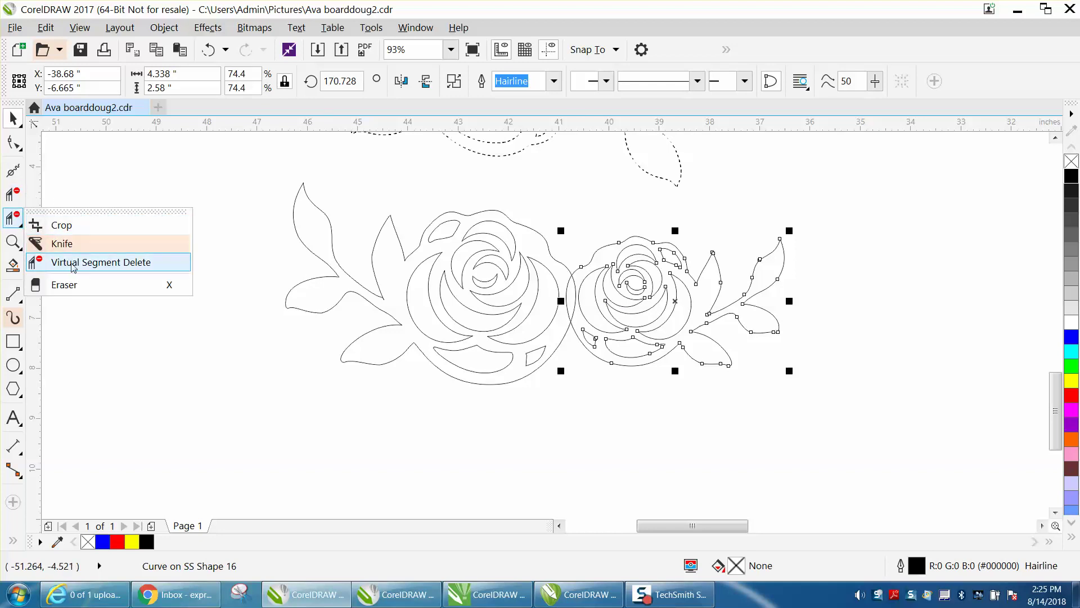
{"action": "left_click", "coordinate": [56, 285]}
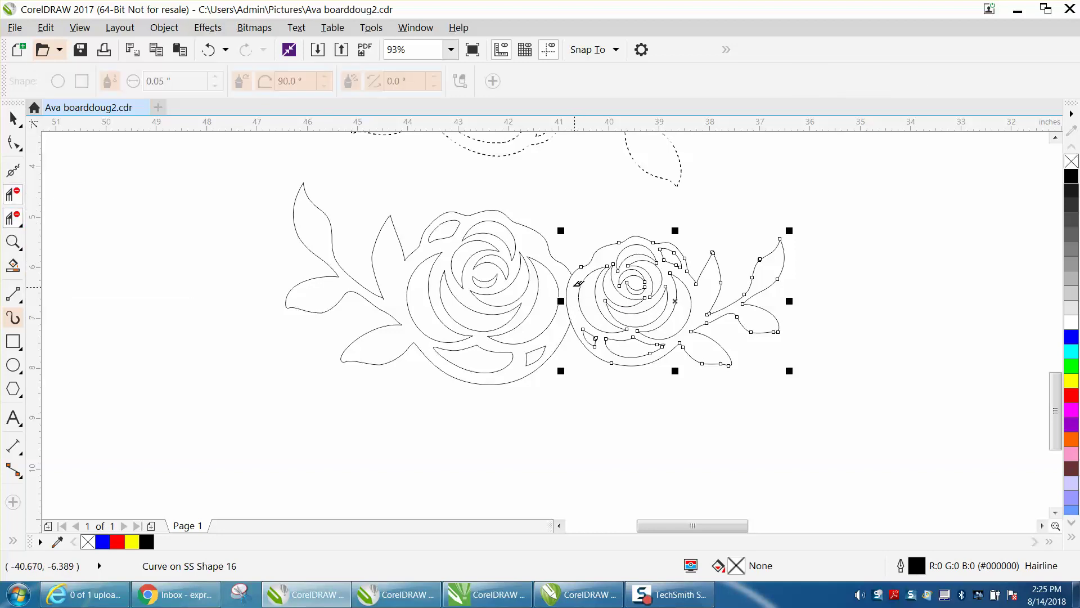
{"action": "left_click", "coordinate": [574, 291]}
Smart Fill the joined rose outline in black with no outline
{"action": "left_click", "coordinate": [13, 118]}
{"action": "left_click", "coordinate": [13, 265]}
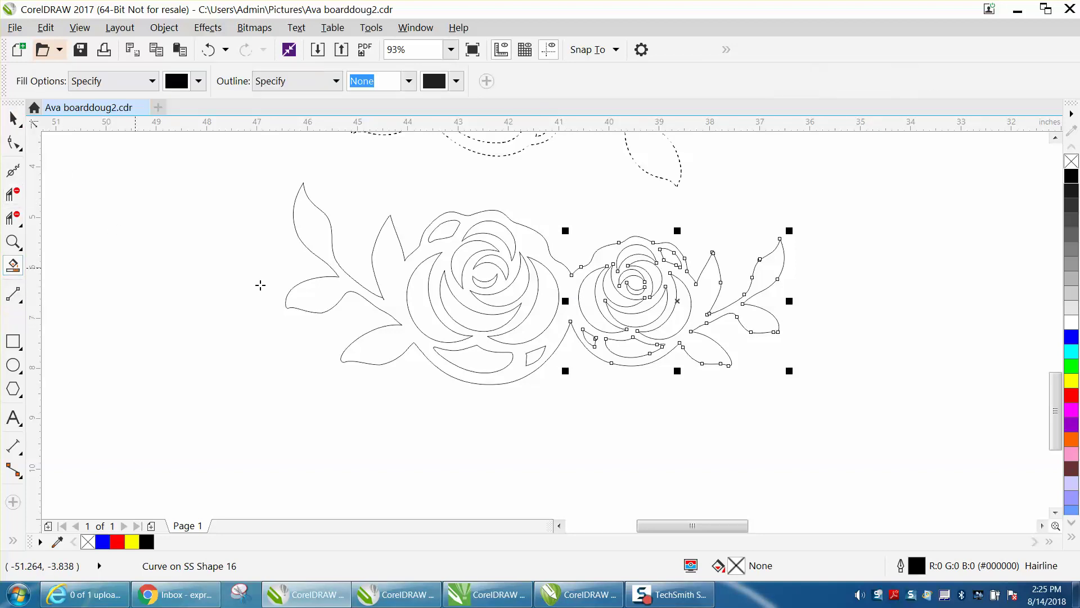
{"action": "left_click", "coordinate": [570, 288]}
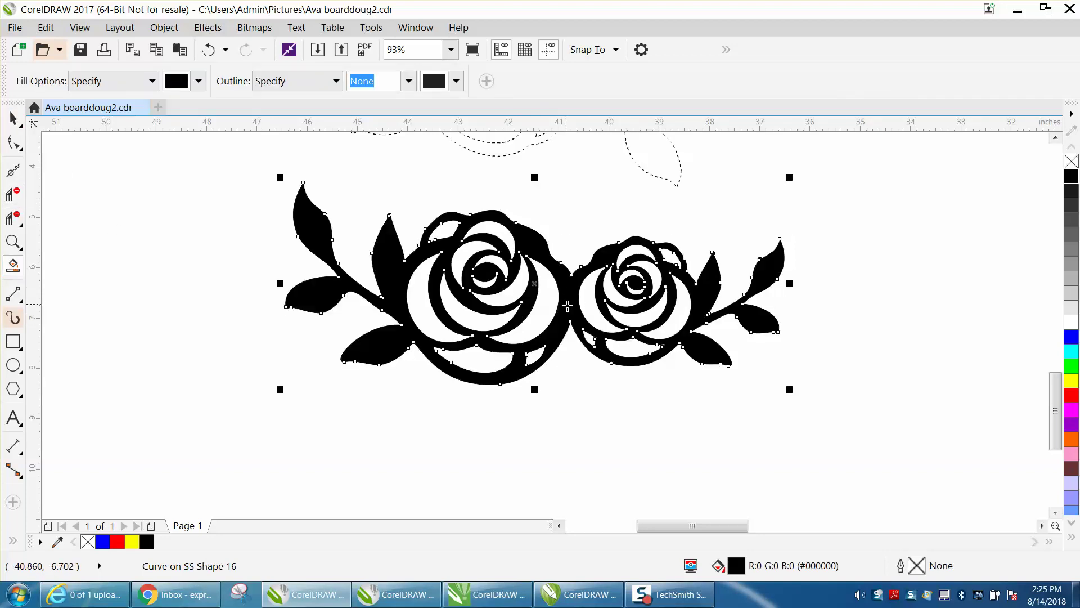
Move the black filled rose pair away from its line drawing to just right of the red circle
{"action": "scroll", "coordinate": [291, 264], "scroll_direction": "down", "scroll_amount": 4}
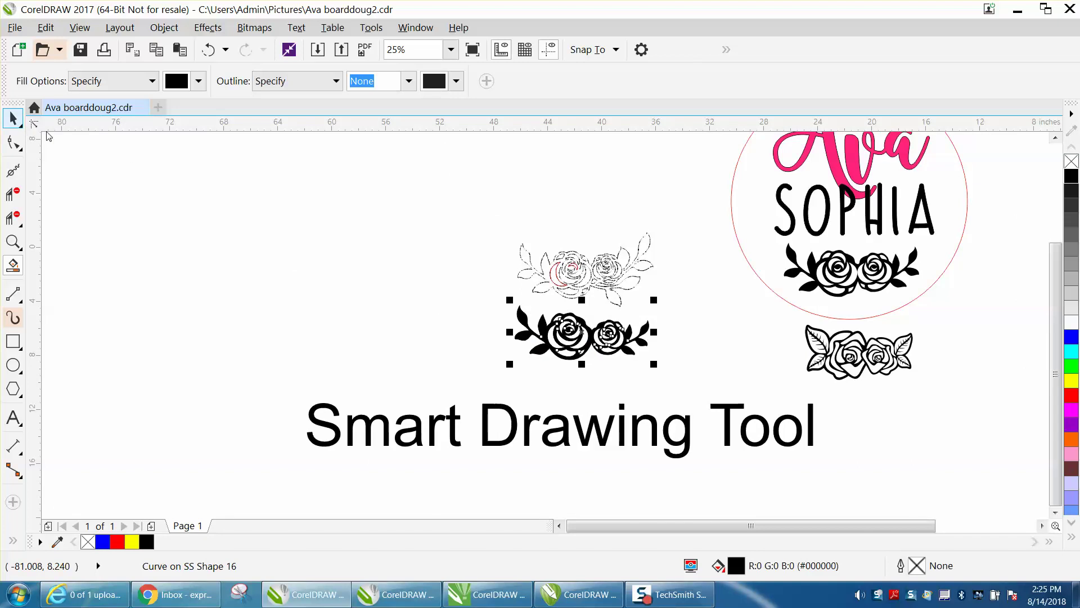
{"action": "left_click", "coordinate": [13, 118]}
{"action": "left_click_drag", "start_coordinate": [579, 335], "coordinate": [978, 310]}
{"action": "left_click_drag", "start_coordinate": [885, 525], "coordinate": [944, 526]}
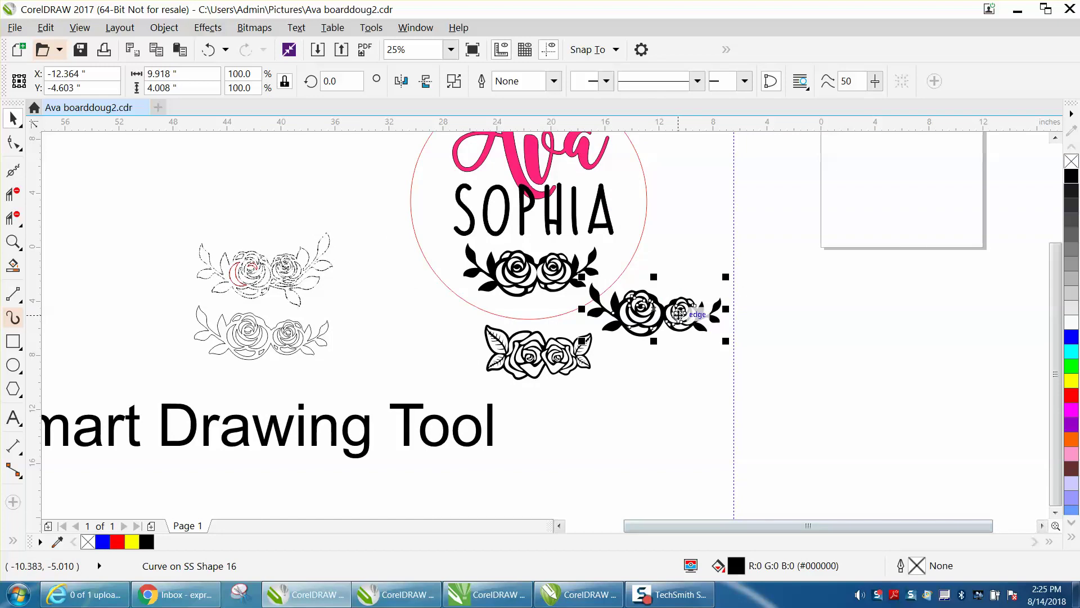
Give the black filled rose pair a red hairline outline
{"action": "left_click", "coordinate": [13, 242]}
{"action": "left_click", "coordinate": [71, 250]}
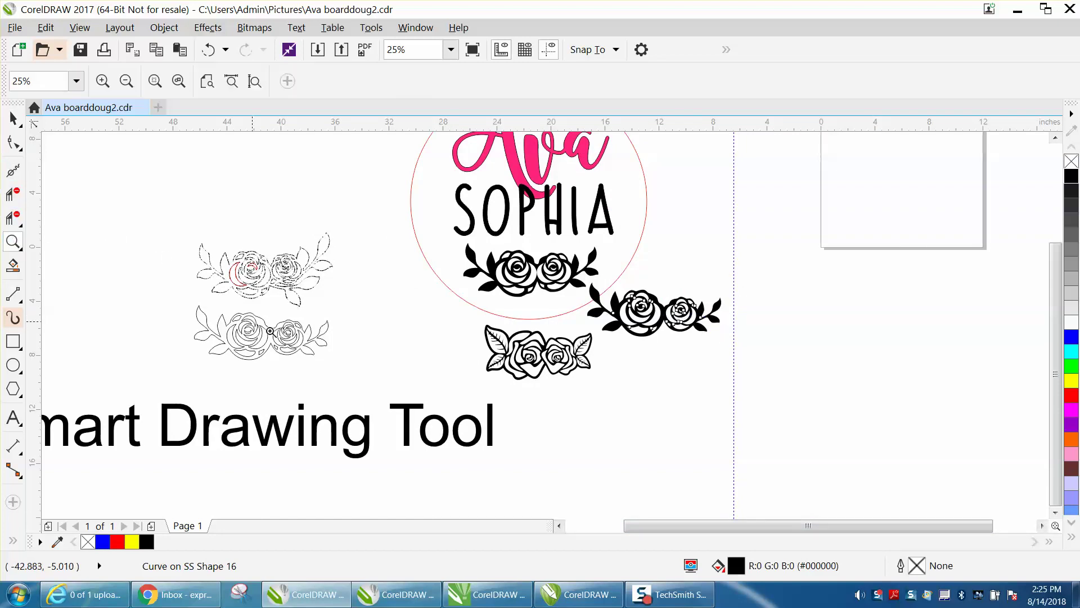
{"action": "left_click_drag", "start_coordinate": [587, 269], "coordinate": [788, 359]}
{"action": "left_click", "coordinate": [8, 121]}
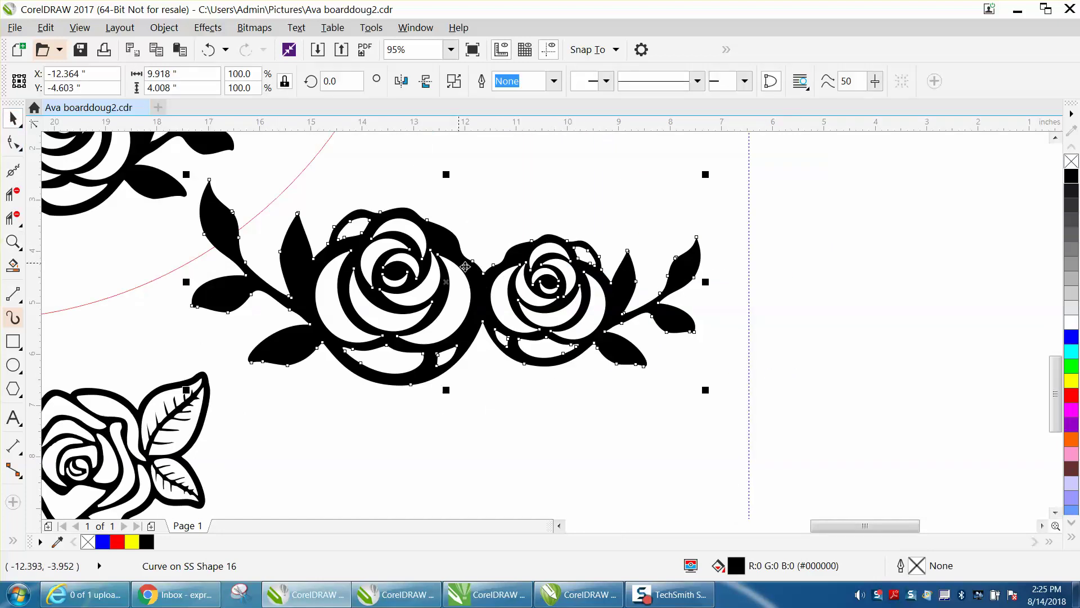
{"action": "left_click", "coordinate": [497, 228]}
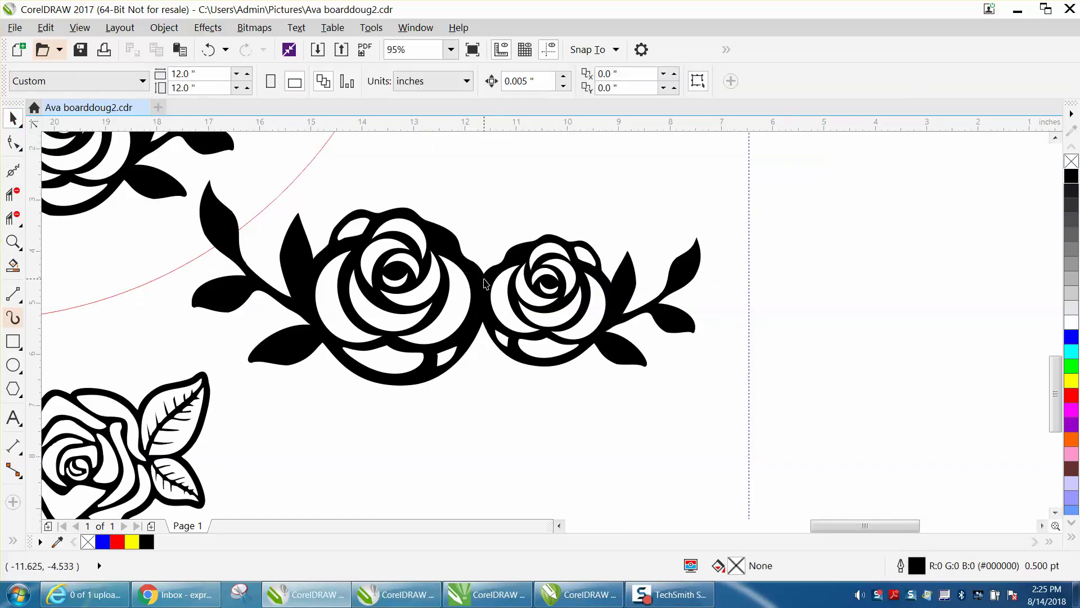
{"action": "left_click", "coordinate": [486, 284]}
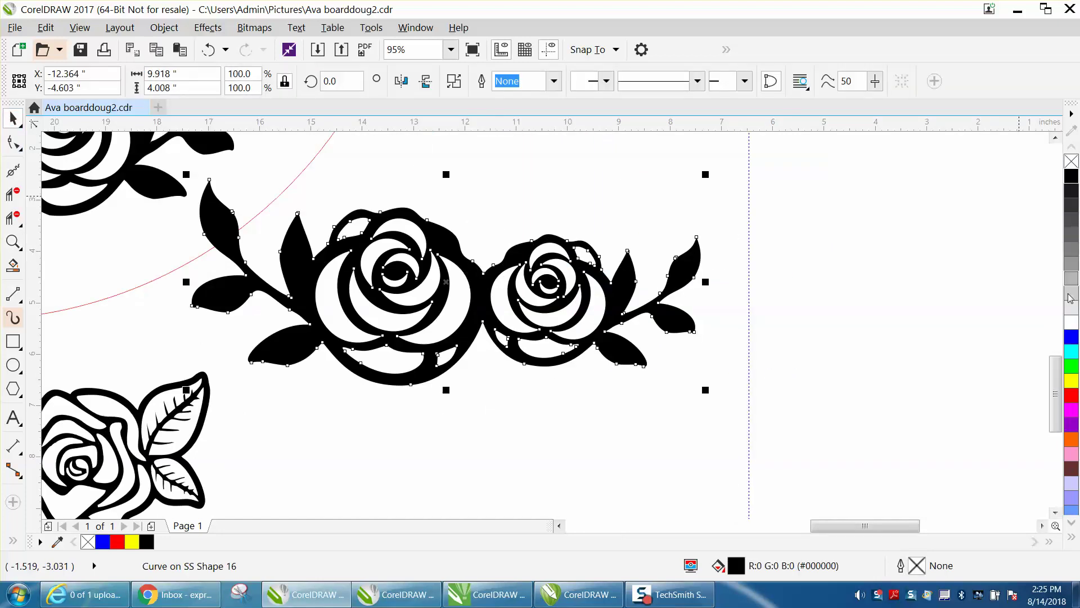
{"action": "right_click", "coordinate": [1072, 396]}
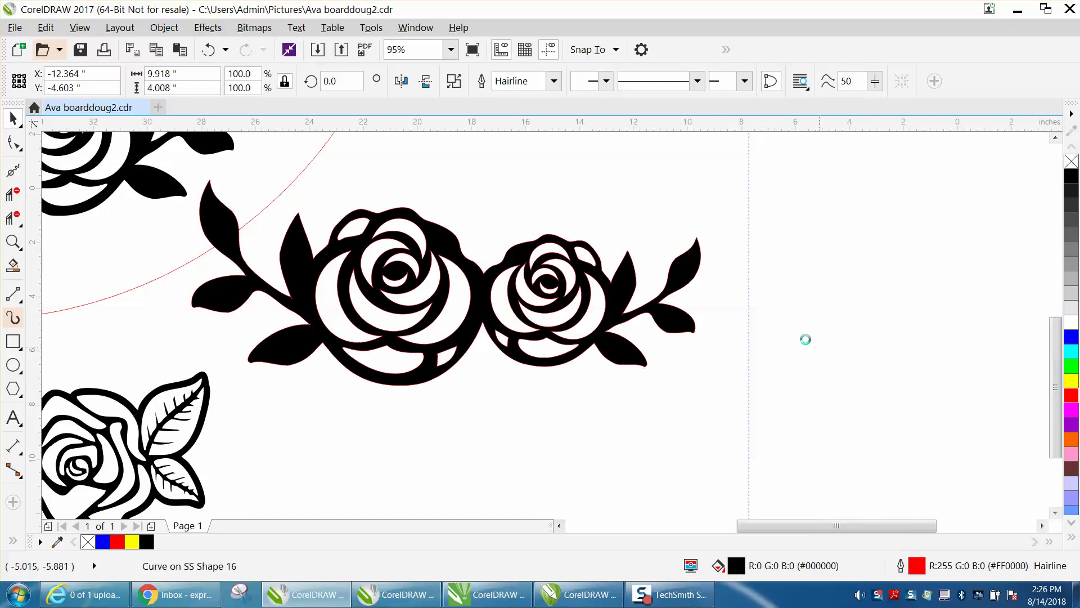
Remove the black fill from the red-outlined rose pair and move it up beside the circle's rose design
{"action": "scroll", "coordinate": [821, 351], "scroll_direction": "down", "scroll_amount": 2}
{"action": "mouse_move", "coordinate": [644, 325]}
{"action": "left_mouse_down"}
{"action": "mouse_move", "coordinate": [651, 441]}
{"action": "mouse_move", "coordinate": [648, 337]}
{"action": "left_mouse_up"}
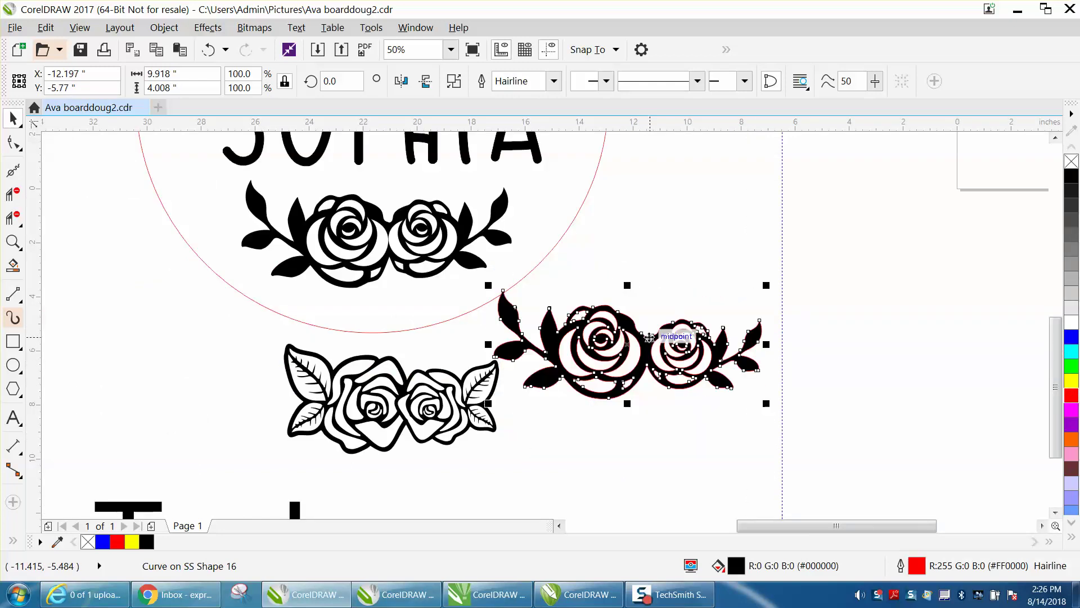
{"action": "left_click", "coordinate": [1072, 162]}
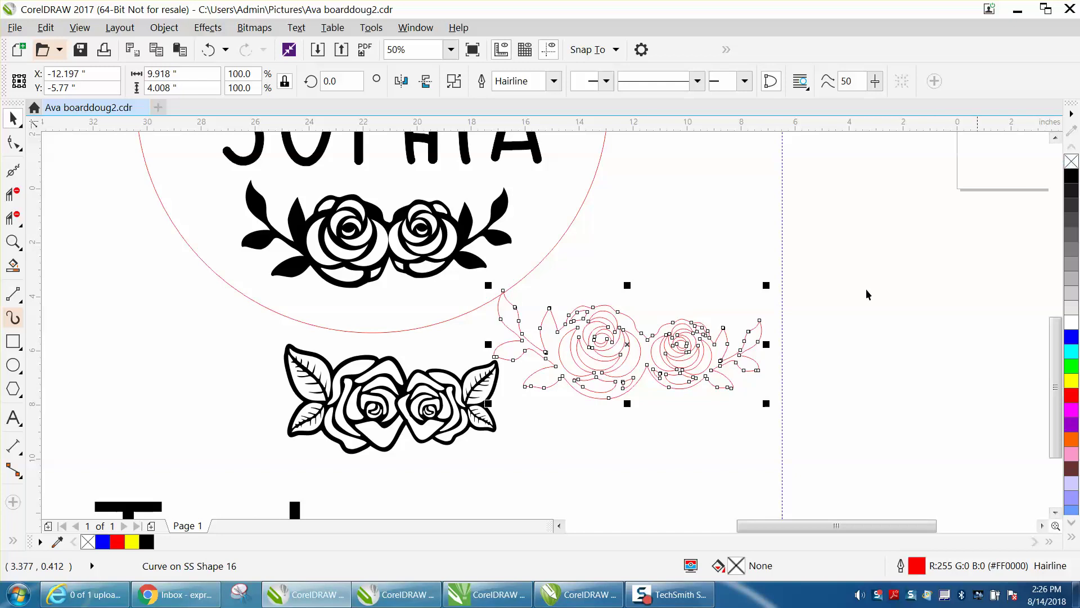
{"action": "left_click_drag", "start_coordinate": [650, 356], "coordinate": [674, 274]}
{"action": "left_click", "coordinate": [662, 345]}
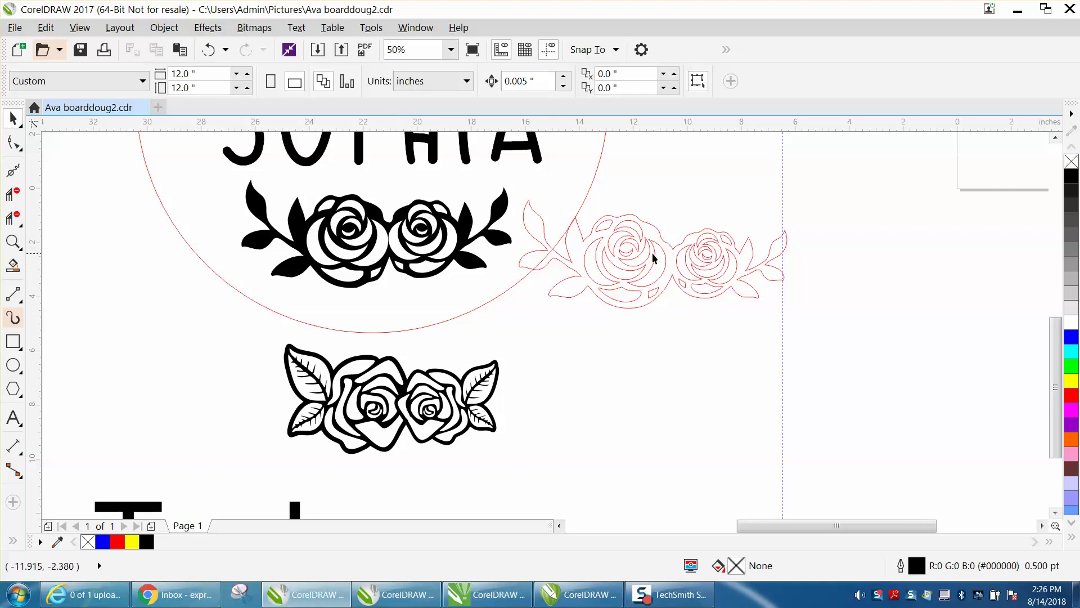
Fill the red-outlined rose pair with black again and remove its outline
{"action": "left_click", "coordinate": [668, 263]}
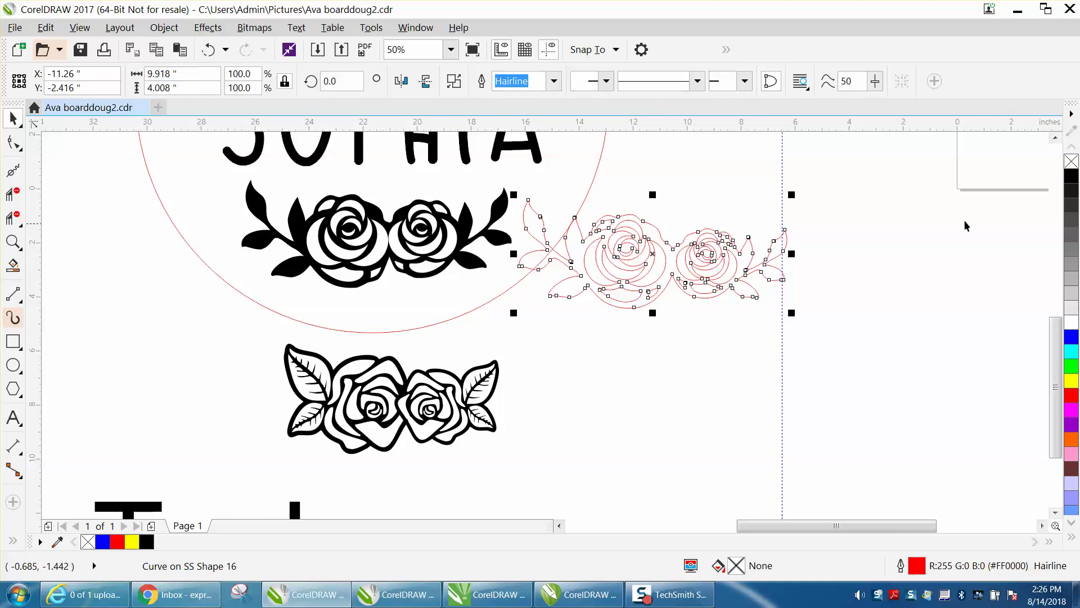
{"action": "left_click", "coordinate": [1071, 181]}
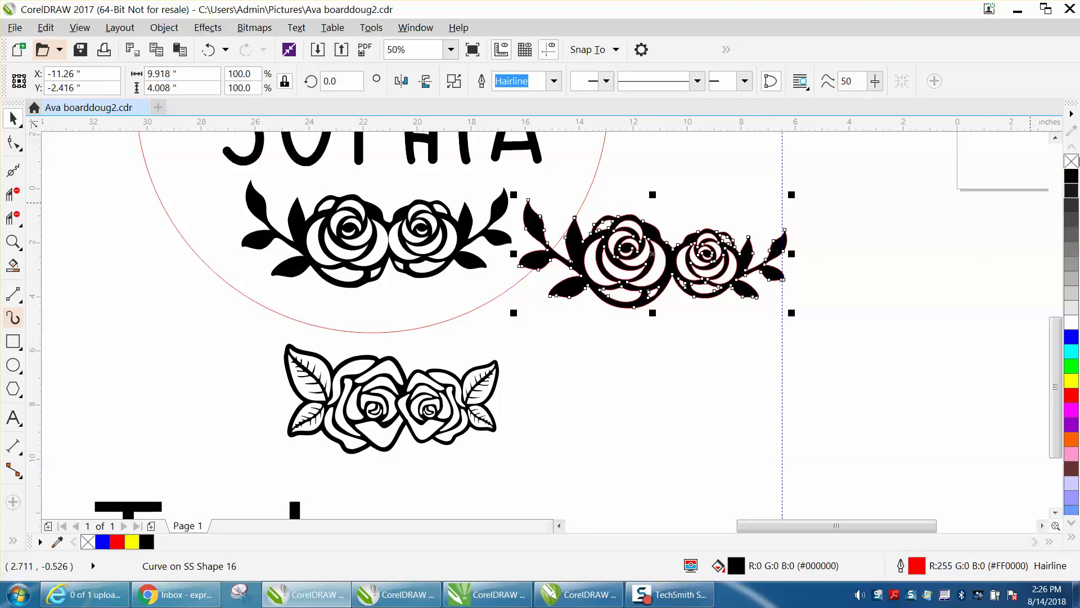
{"action": "right_click", "coordinate": [1071, 162]}
Place the new black rose pair below the circle's existing roses and shift the veined-leaf roses down beneath it
{"action": "left_click_drag", "start_coordinate": [674, 269], "coordinate": [377, 340]}
{"action": "left_click_drag", "start_coordinate": [386, 392], "coordinate": [364, 421]}
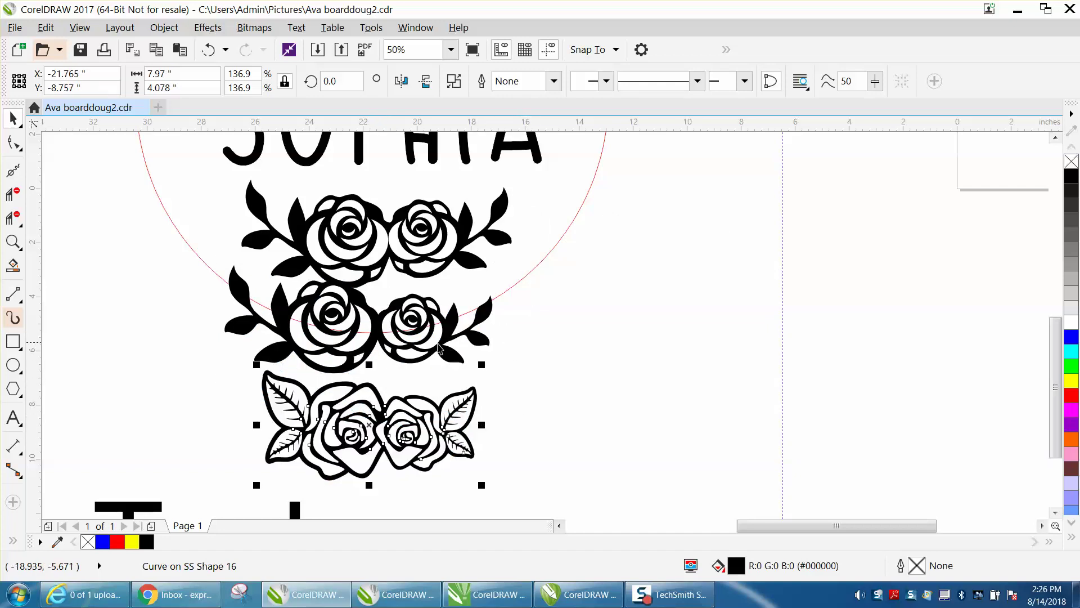
{"action": "left_click_drag", "start_coordinate": [411, 342], "coordinate": [420, 346]}
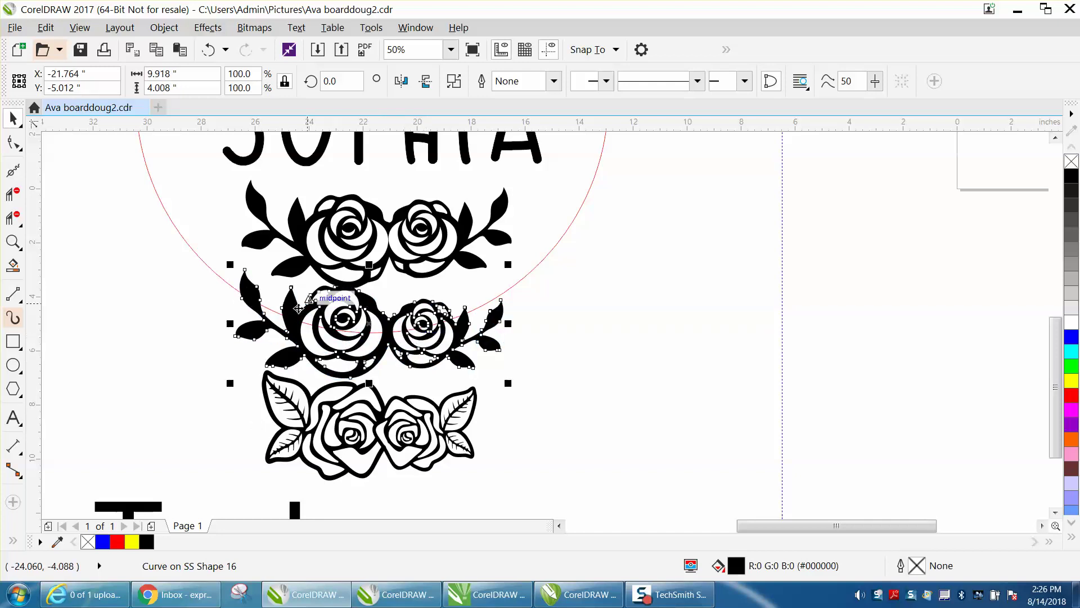
Trace a curve about 2 inches wide along the bottom edge of the larger dashed rose with the Smart Drawing tool
{"action": "scroll", "coordinate": [315, 334], "scroll_direction": "down", "scroll_amount": 1}
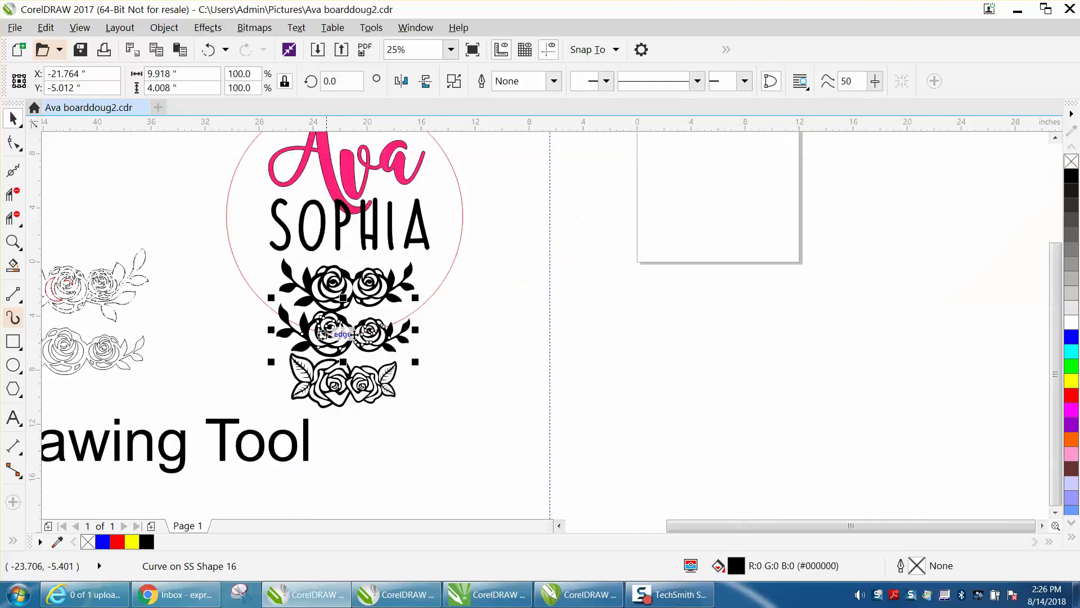
{"action": "scroll", "coordinate": [338, 333], "scroll_direction": "down", "scroll_amount": 1}
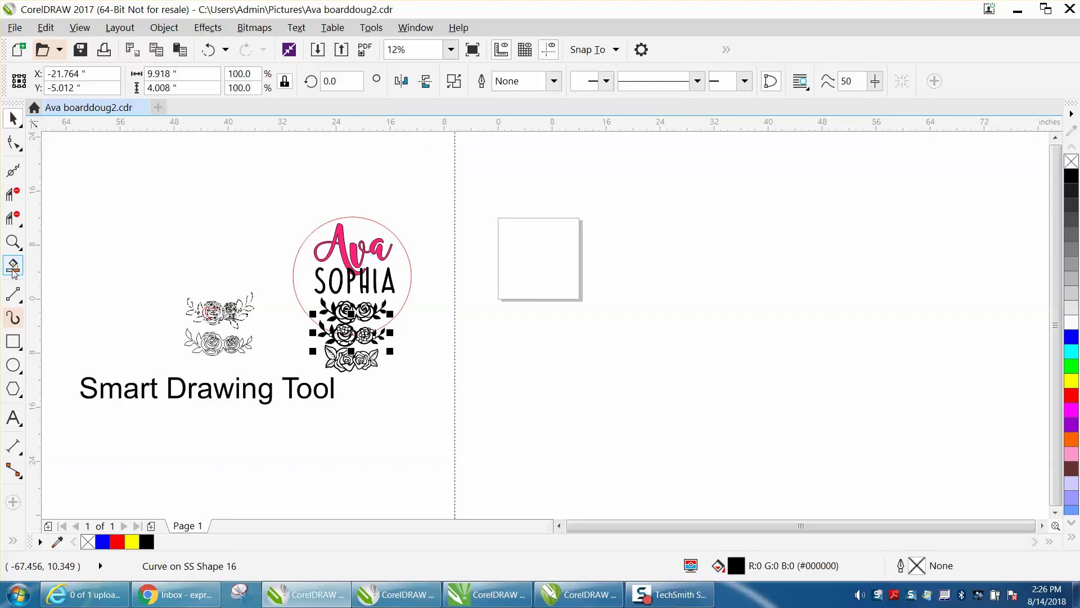
{"action": "left_click", "coordinate": [12, 242]}
{"action": "left_click_drag", "start_coordinate": [108, 300], "coordinate": [345, 410]}
{"action": "left_click_drag", "start_coordinate": [478, 225], "coordinate": [715, 408]}
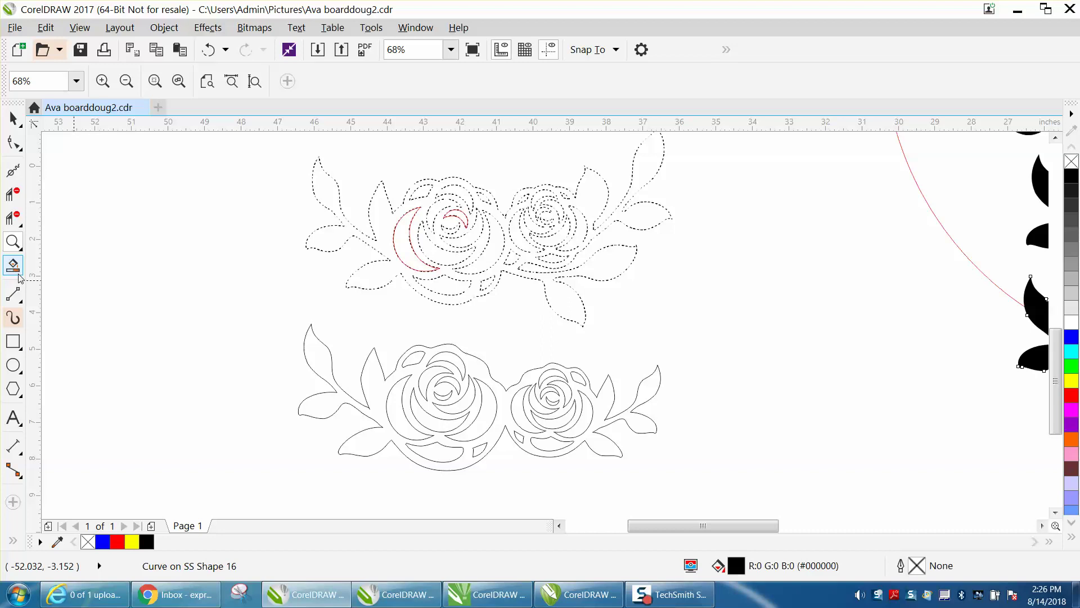
{"action": "left_click", "coordinate": [21, 323]}
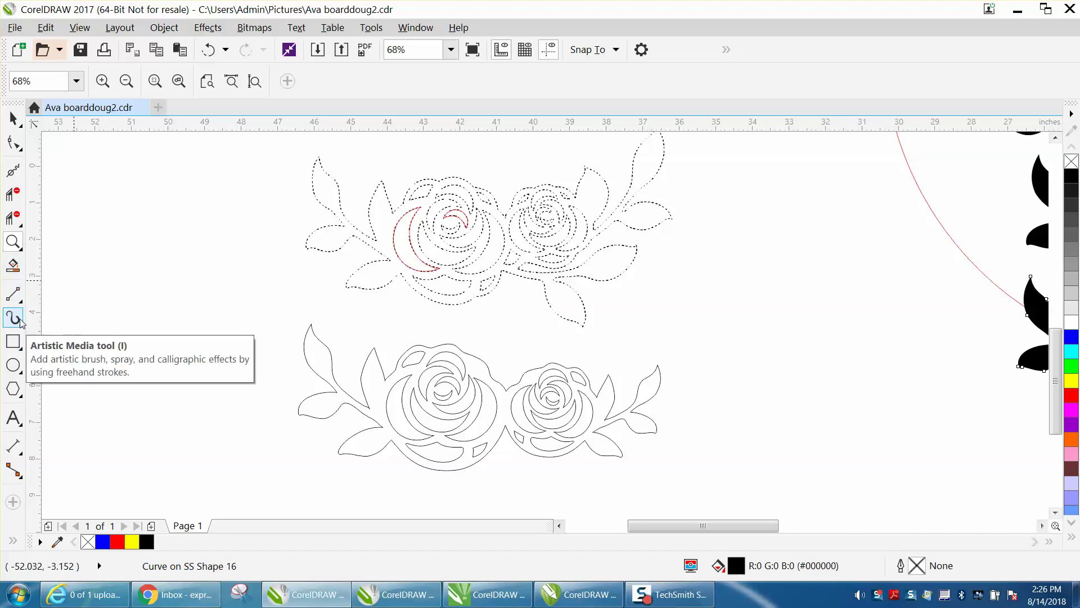
{"action": "left_click", "coordinate": [21, 304]}
{"action": "left_click", "coordinate": [21, 304]}
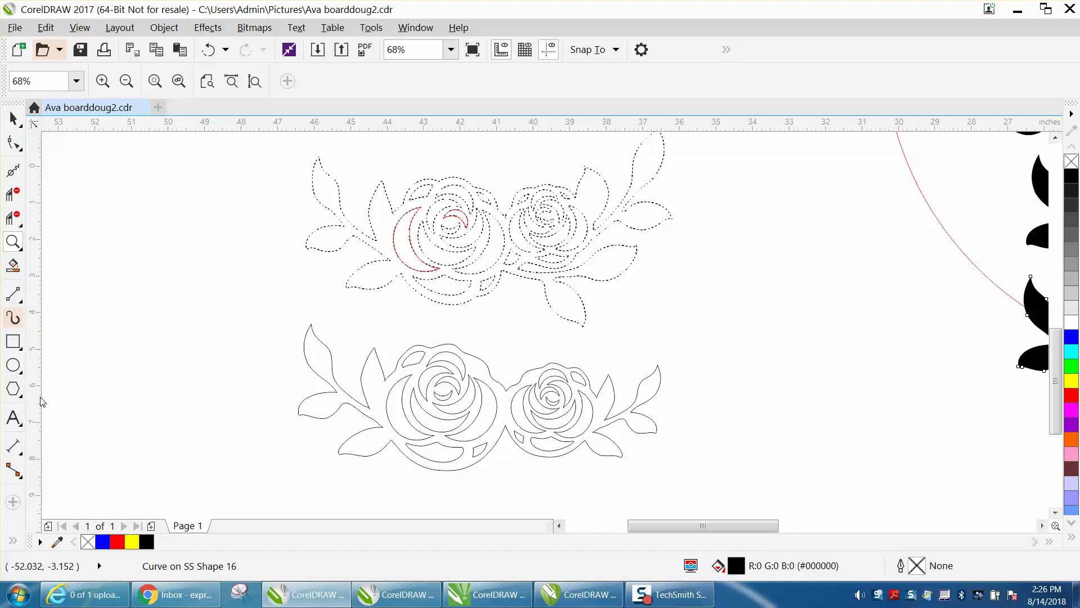
{"action": "left_click", "coordinate": [21, 306]}
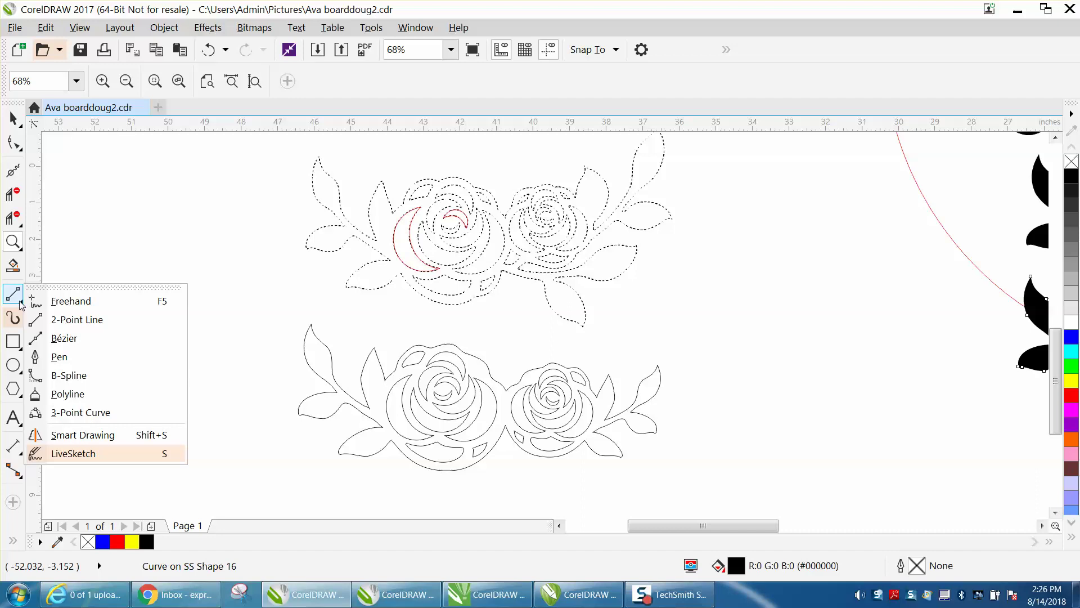
{"action": "left_click", "coordinate": [76, 436]}
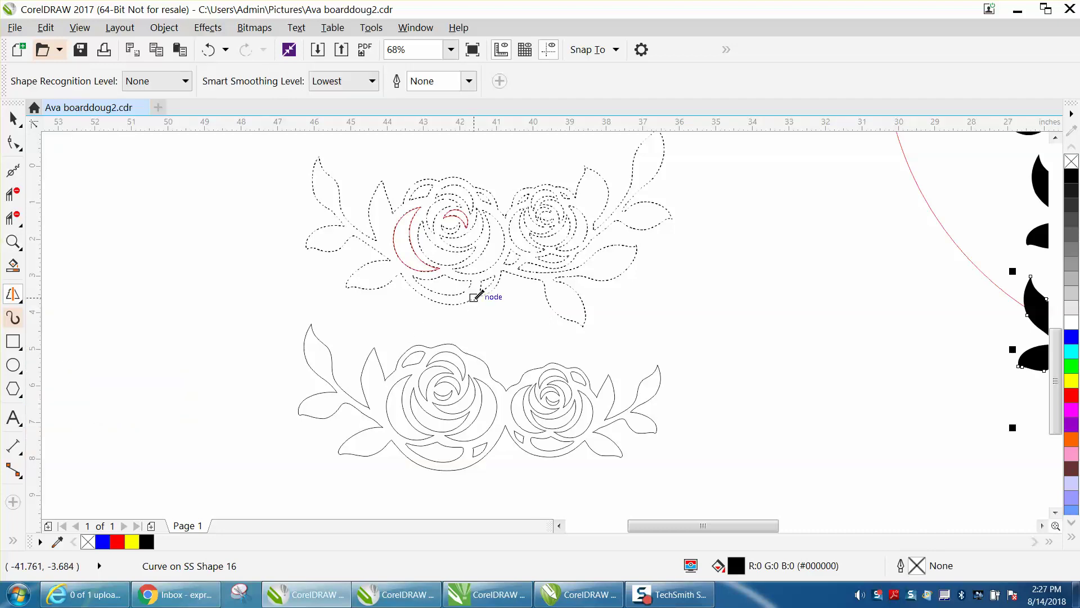
{"action": "mouse_move", "coordinate": [474, 297]}
{"action": "left_mouse_down"}
{"action": "mouse_move", "coordinate": [442, 304]}
{"action": "mouse_move", "coordinate": [405, 273]}
{"action": "left_mouse_up"}
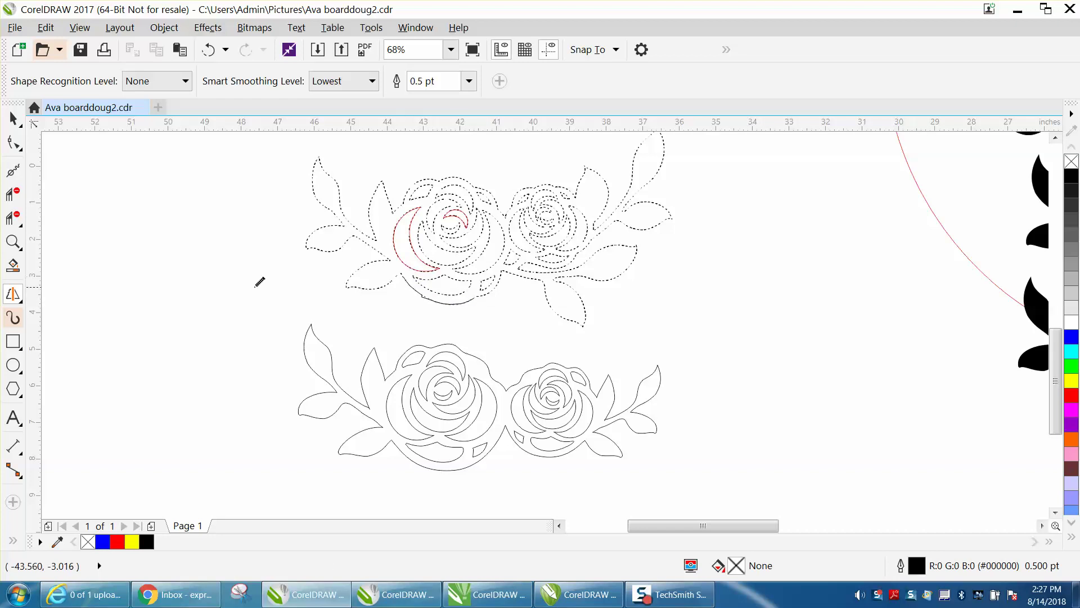
Smooth the traced curve by deleting its two intermediate nodes, leaving only the end nodes
{"action": "left_click", "coordinate": [13, 242]}
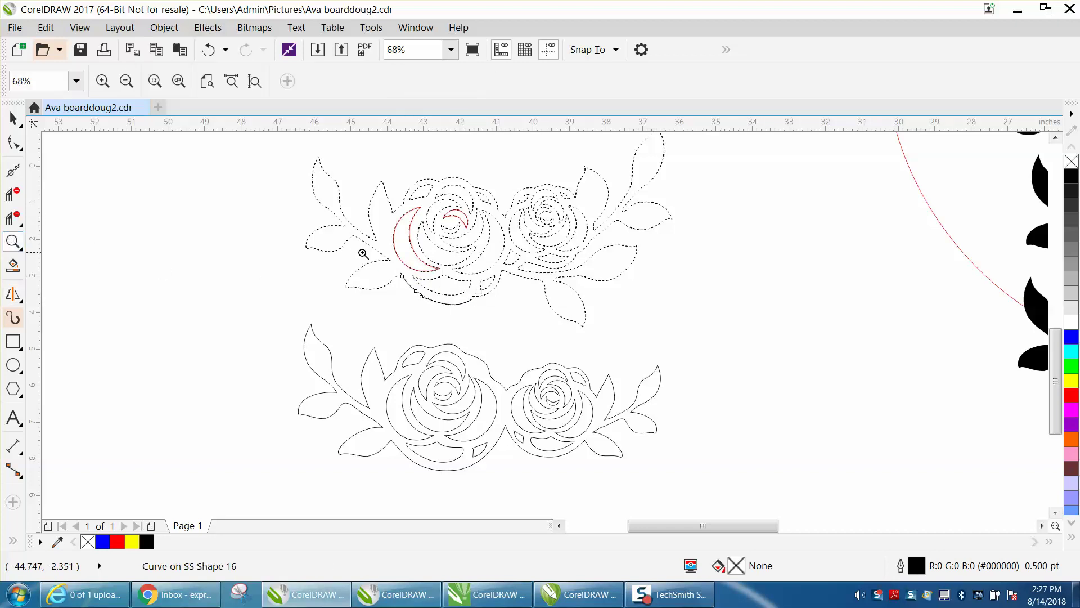
{"action": "left_click_drag", "start_coordinate": [378, 267], "coordinate": [557, 348]}
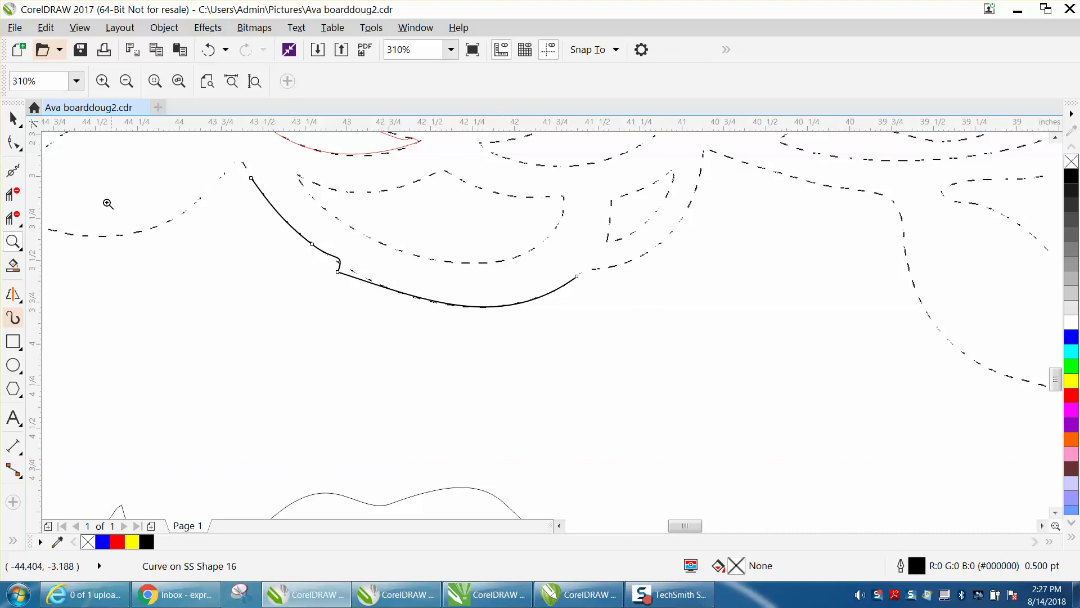
{"action": "left_click", "coordinate": [13, 142]}
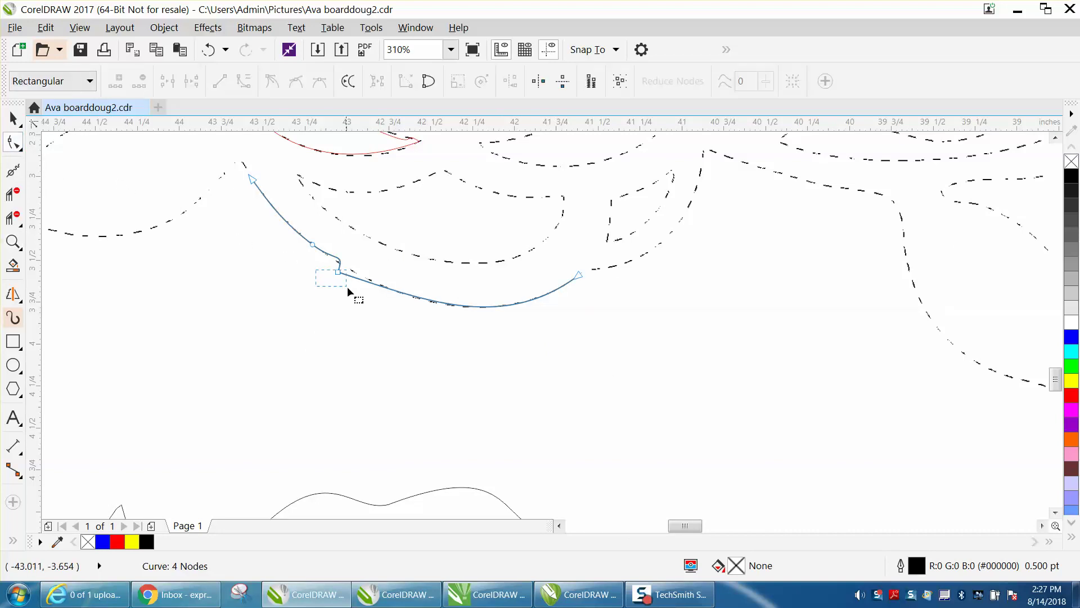
{"action": "left_click_drag", "start_coordinate": [350, 288], "coordinate": [353, 286]}
{"action": "key", "text": "Delete"}
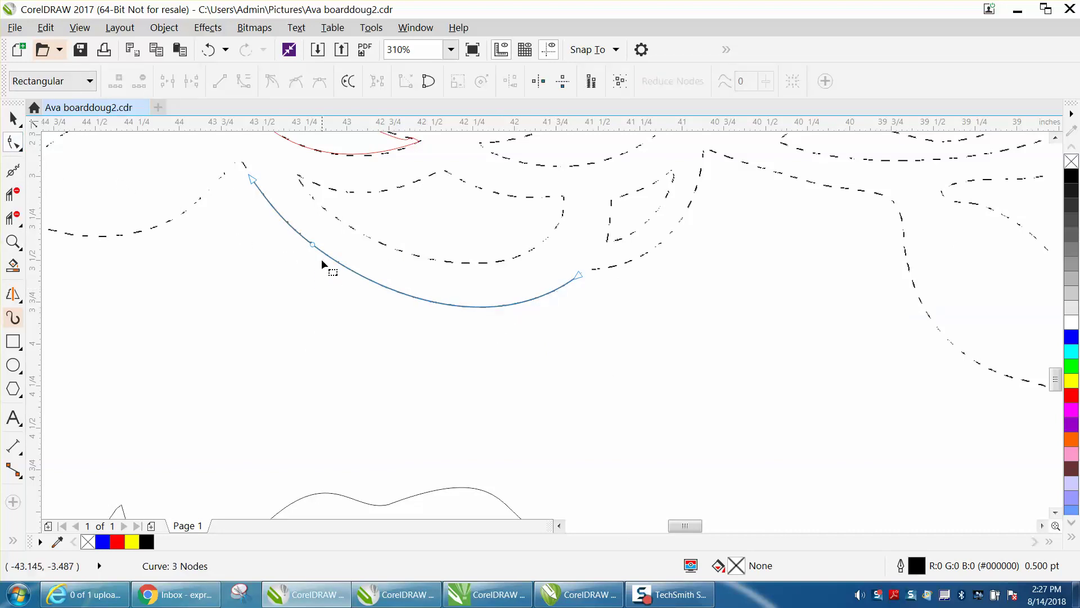
{"action": "left_click", "coordinate": [313, 245]}
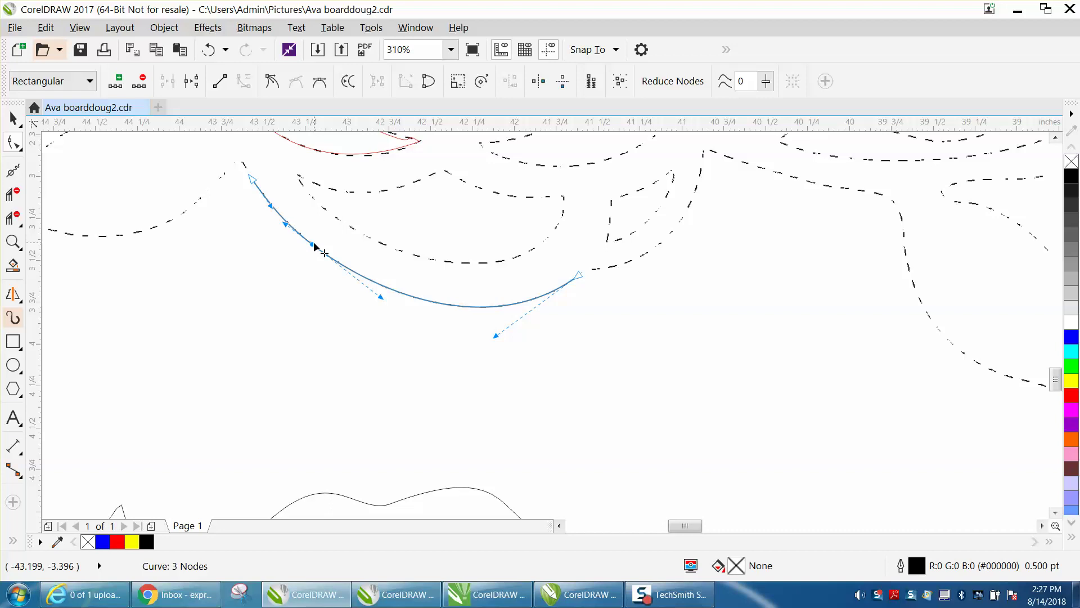
{"action": "key", "text": "Delete"}
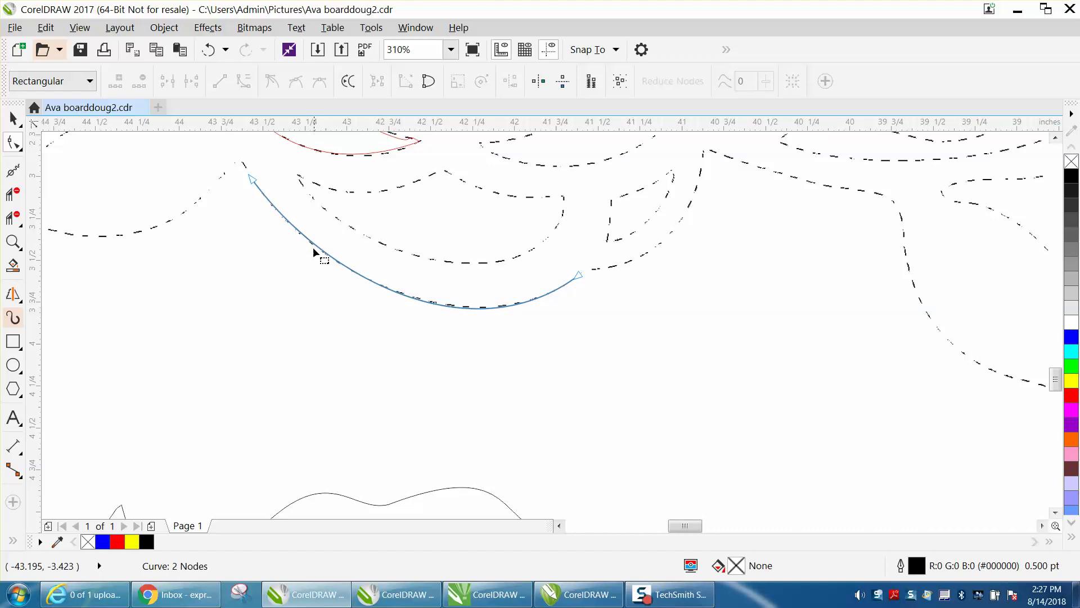
{"action": "left_click", "coordinate": [578, 277]}
{"action": "scroll", "coordinate": [600, 323], "scroll_direction": "down", "scroll_amount": 5}
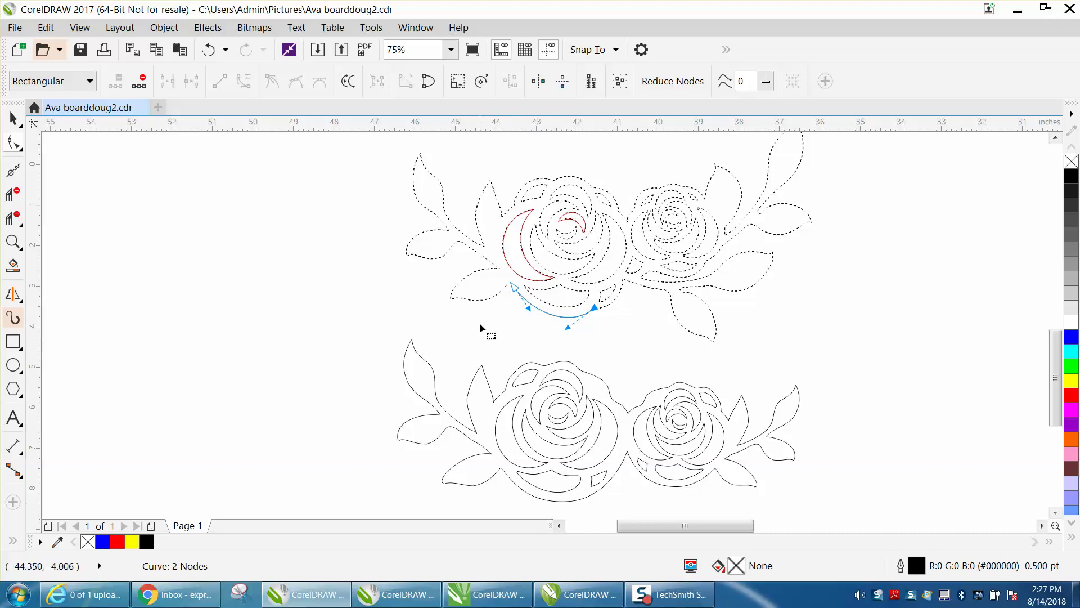
Set the nudge distance to 12 inches and shift the traced curve left by that distance, clear of the dashed roses
{"action": "left_click", "coordinate": [12, 242]}
{"action": "left_click_drag", "start_coordinate": [398, 216], "coordinate": [663, 350]}
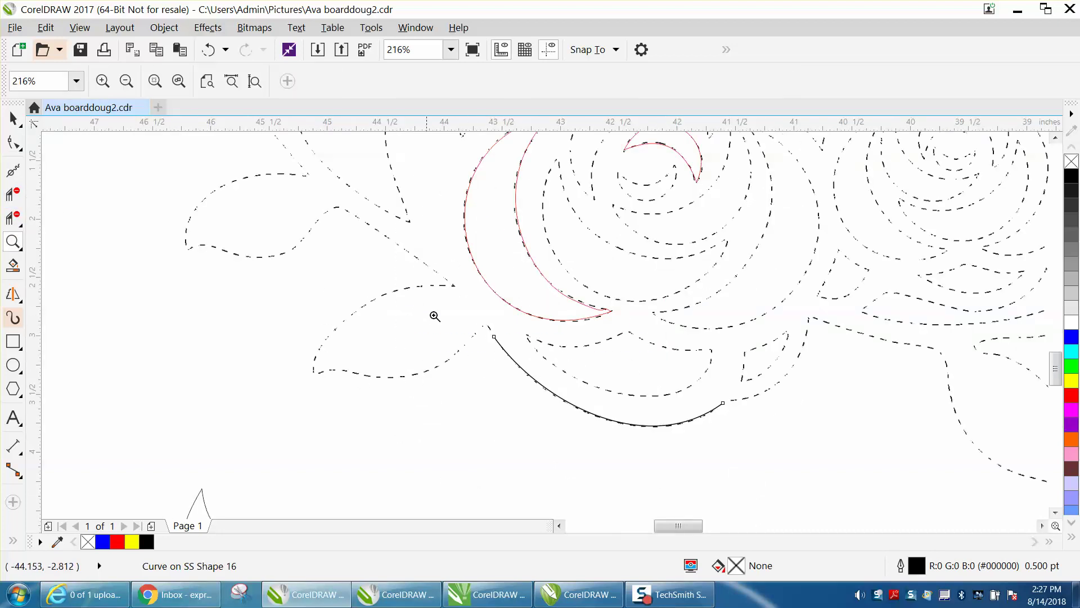
{"action": "key", "text": "F3"}
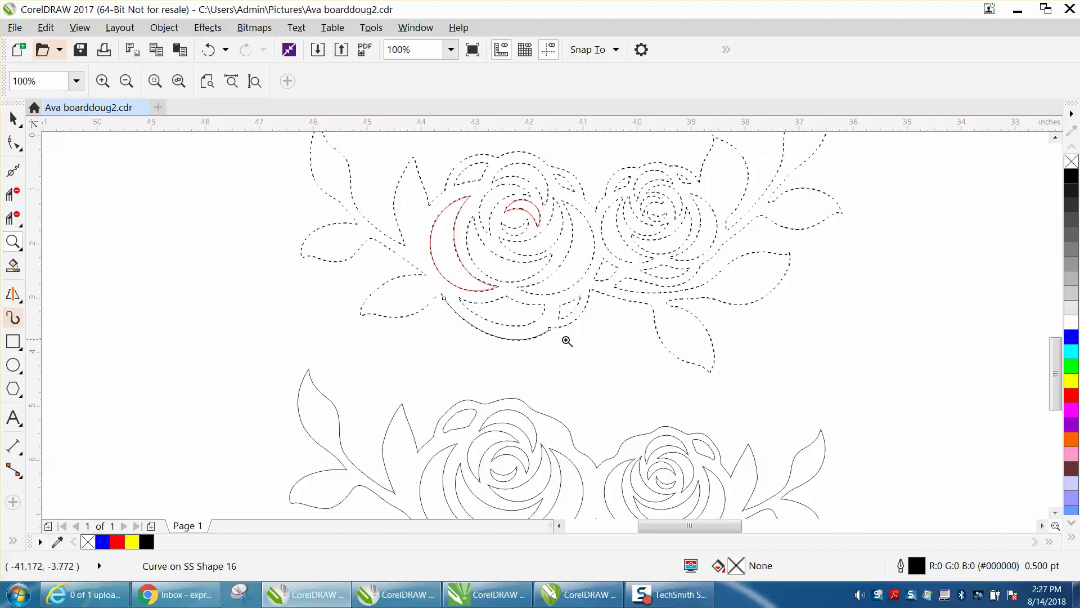
{"action": "key", "text": "F4"}
{"action": "left_click", "coordinate": [13, 118]}
{"action": "left_click", "coordinate": [161, 176]}
{"action": "left_click_drag", "start_coordinate": [534, 81], "coordinate": [502, 86]}
{"action": "type", "text": "12"}
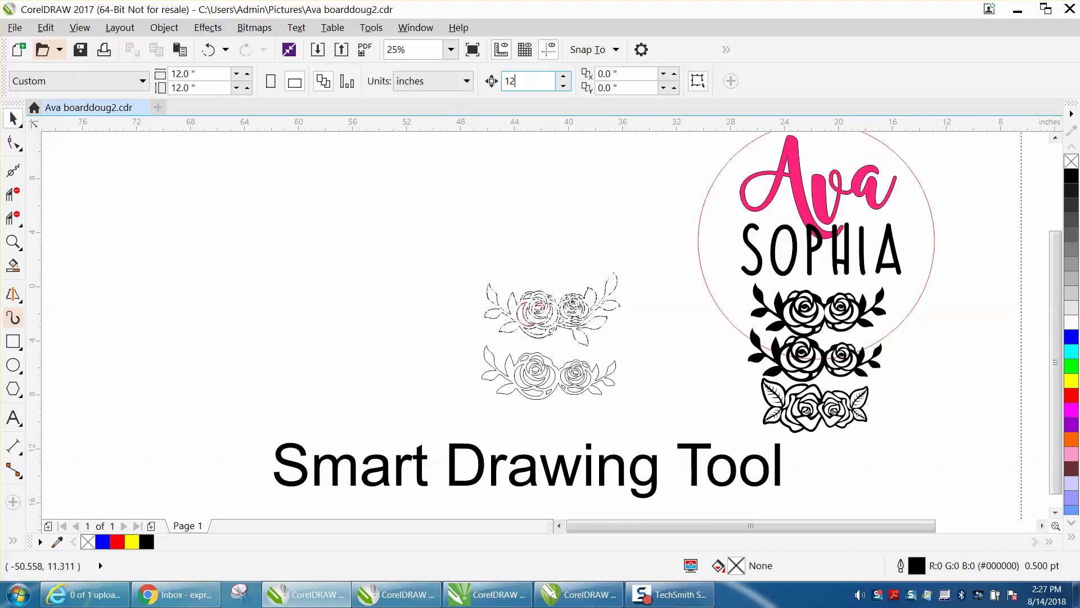
{"action": "left_click", "coordinate": [536, 397]}
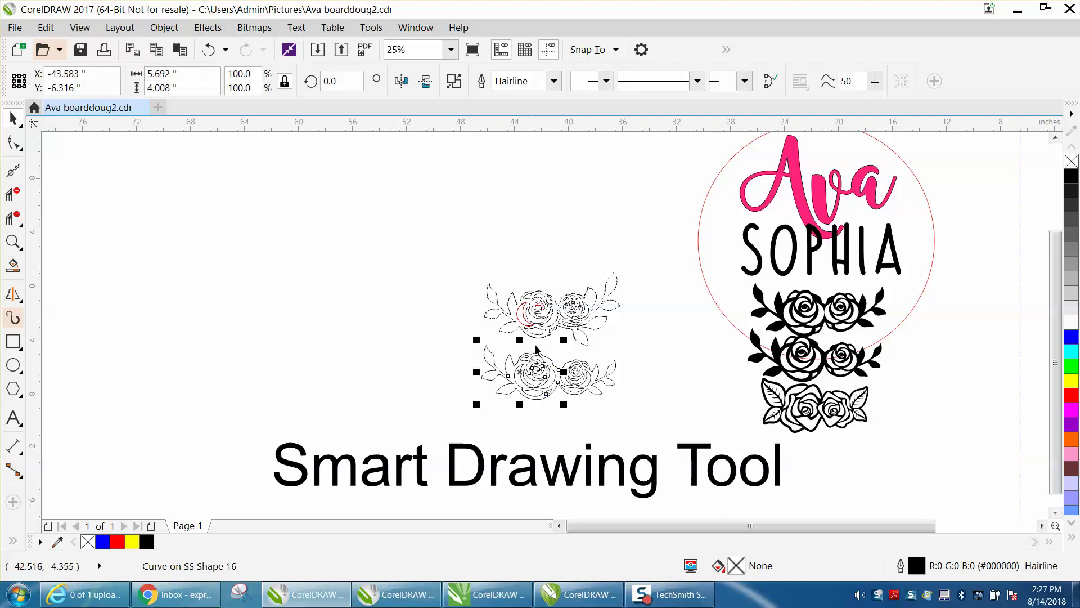
{"action": "left_click_drag", "start_coordinate": [527, 328], "coordinate": [557, 335]}
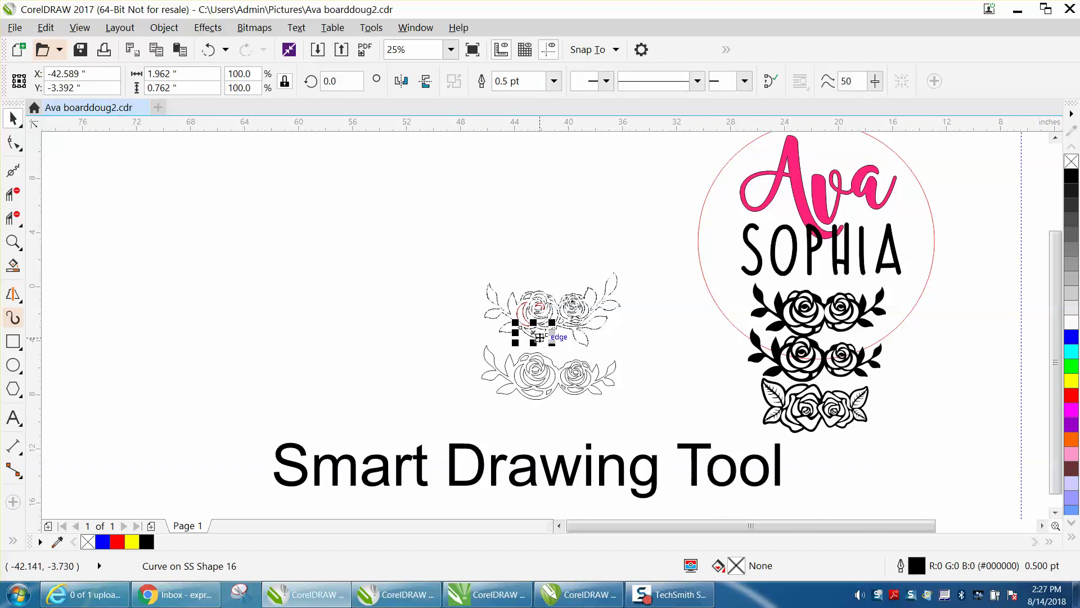
{"action": "key", "text": "Left"}
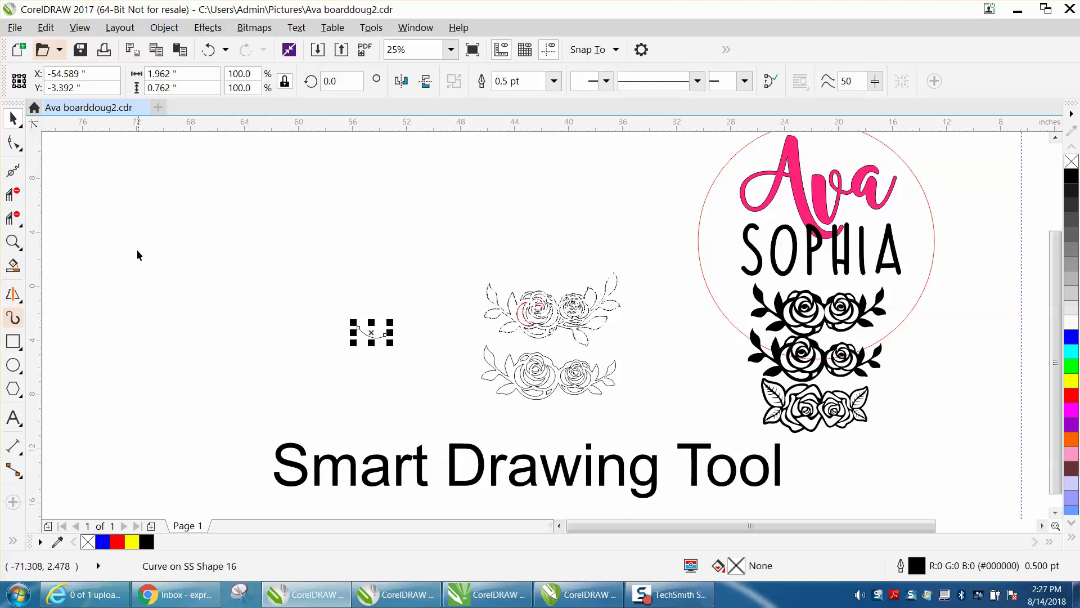
{"action": "left_click", "coordinate": [13, 242]}
{"action": "left_click_drag", "start_coordinate": [350, 260], "coordinate": [619, 389]}
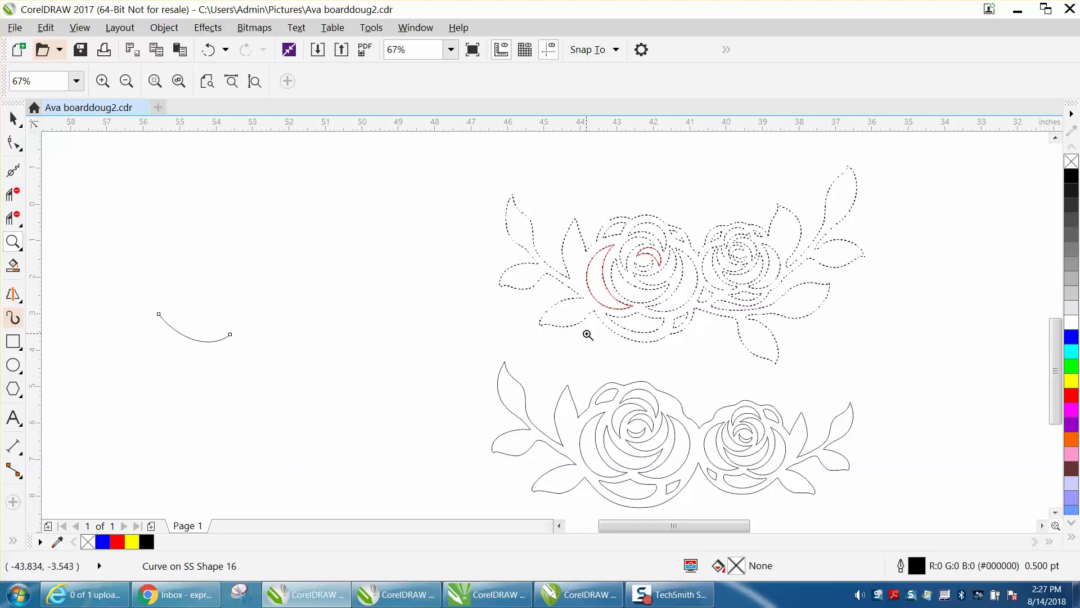